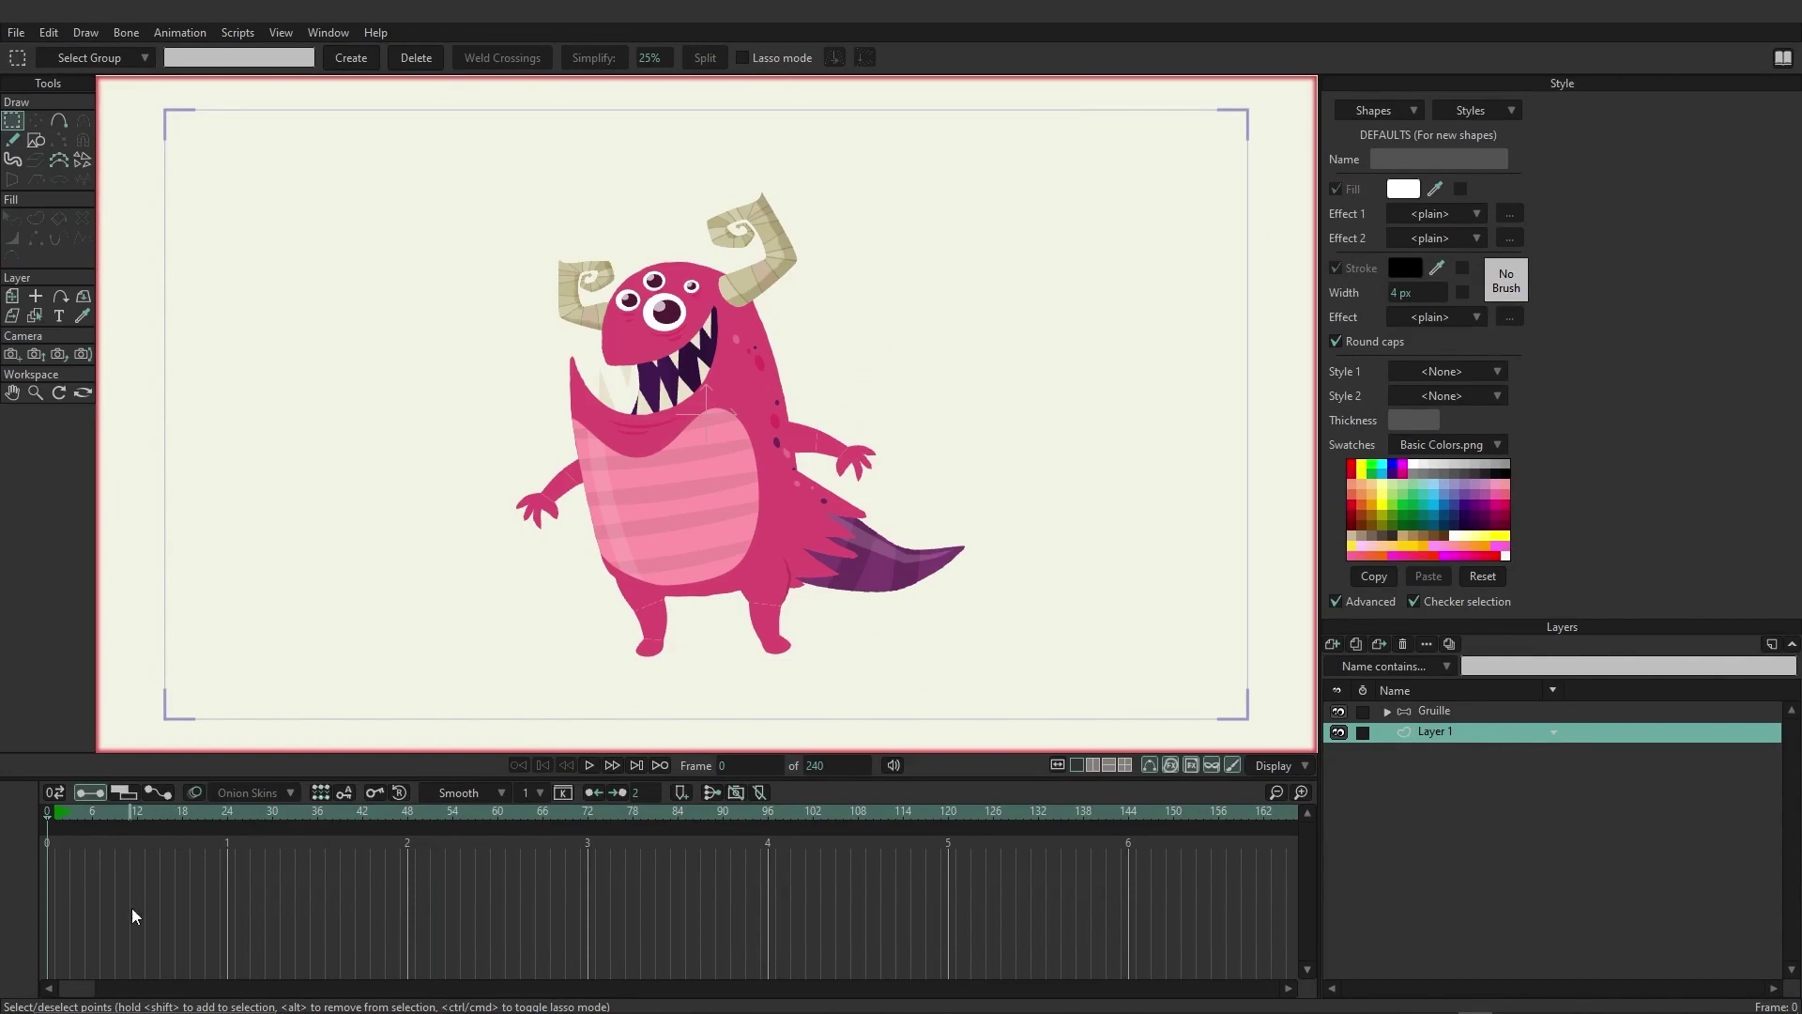
Scrub the animation to frame 29 and locate Gruille among the Anime Studio Pro 10 characters in the import library.
drag(69, 816, 265, 817)
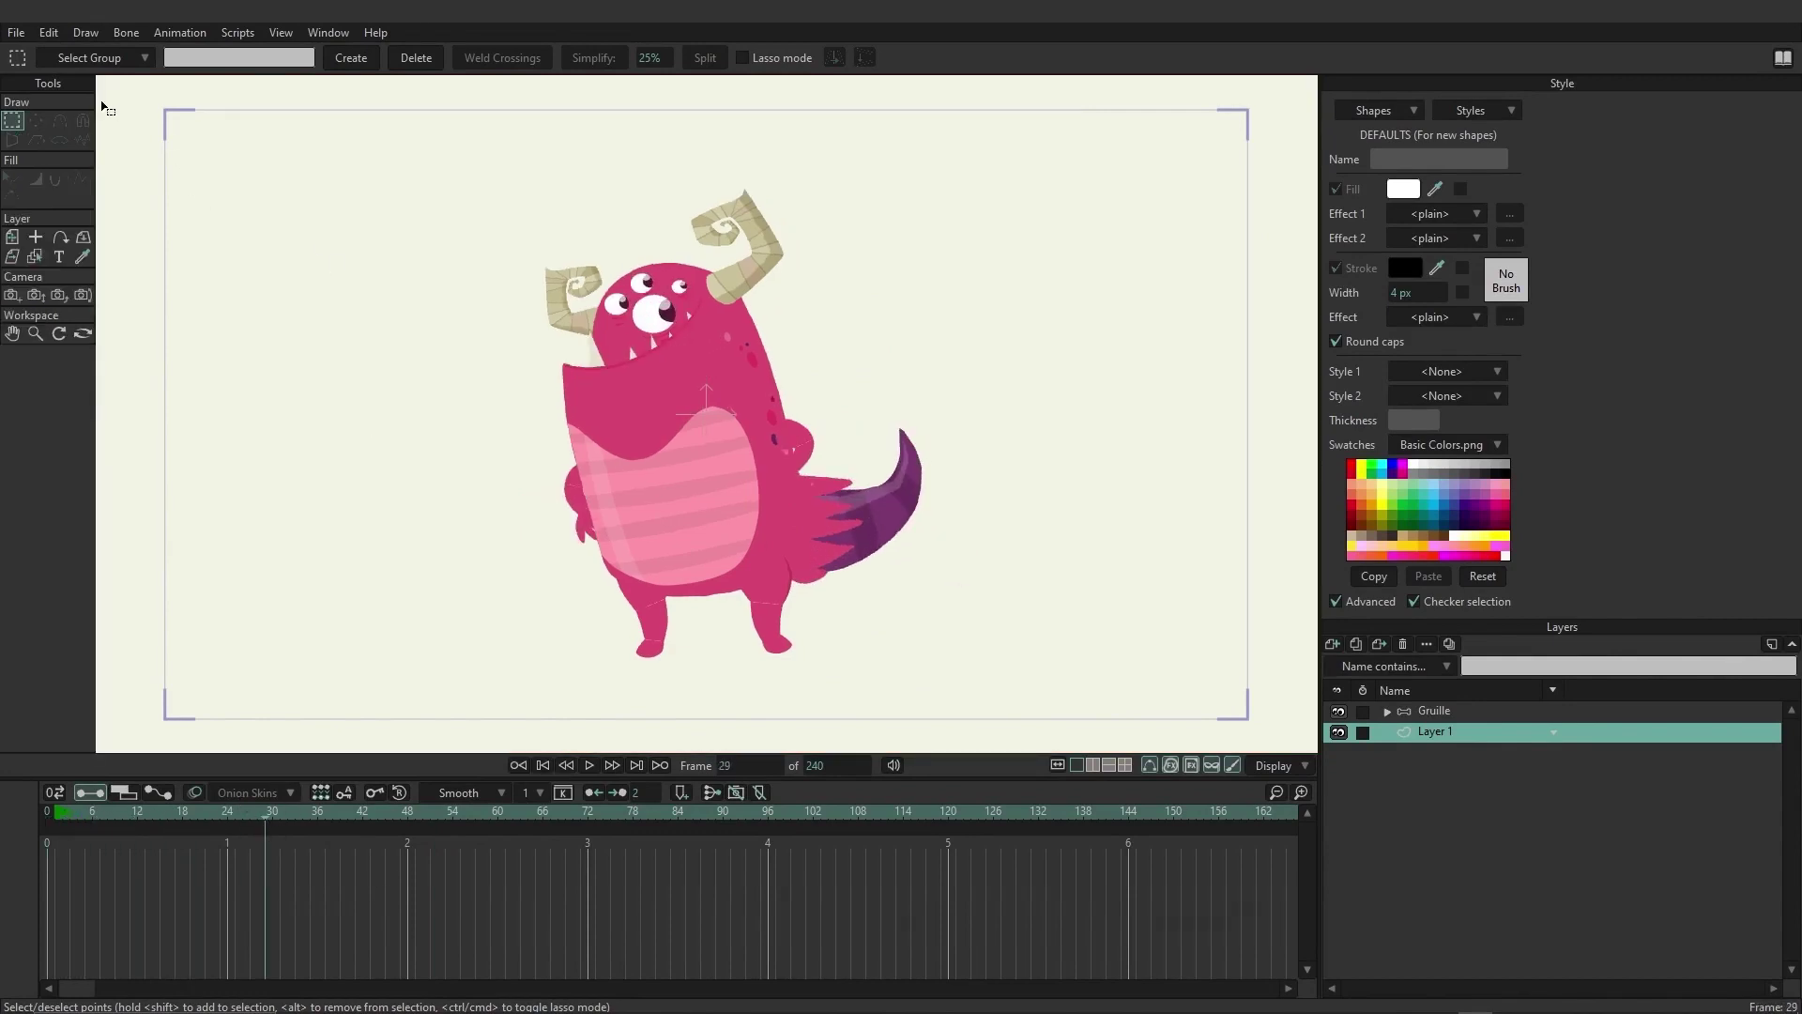
click(17, 33)
mouse_move(273, 321)
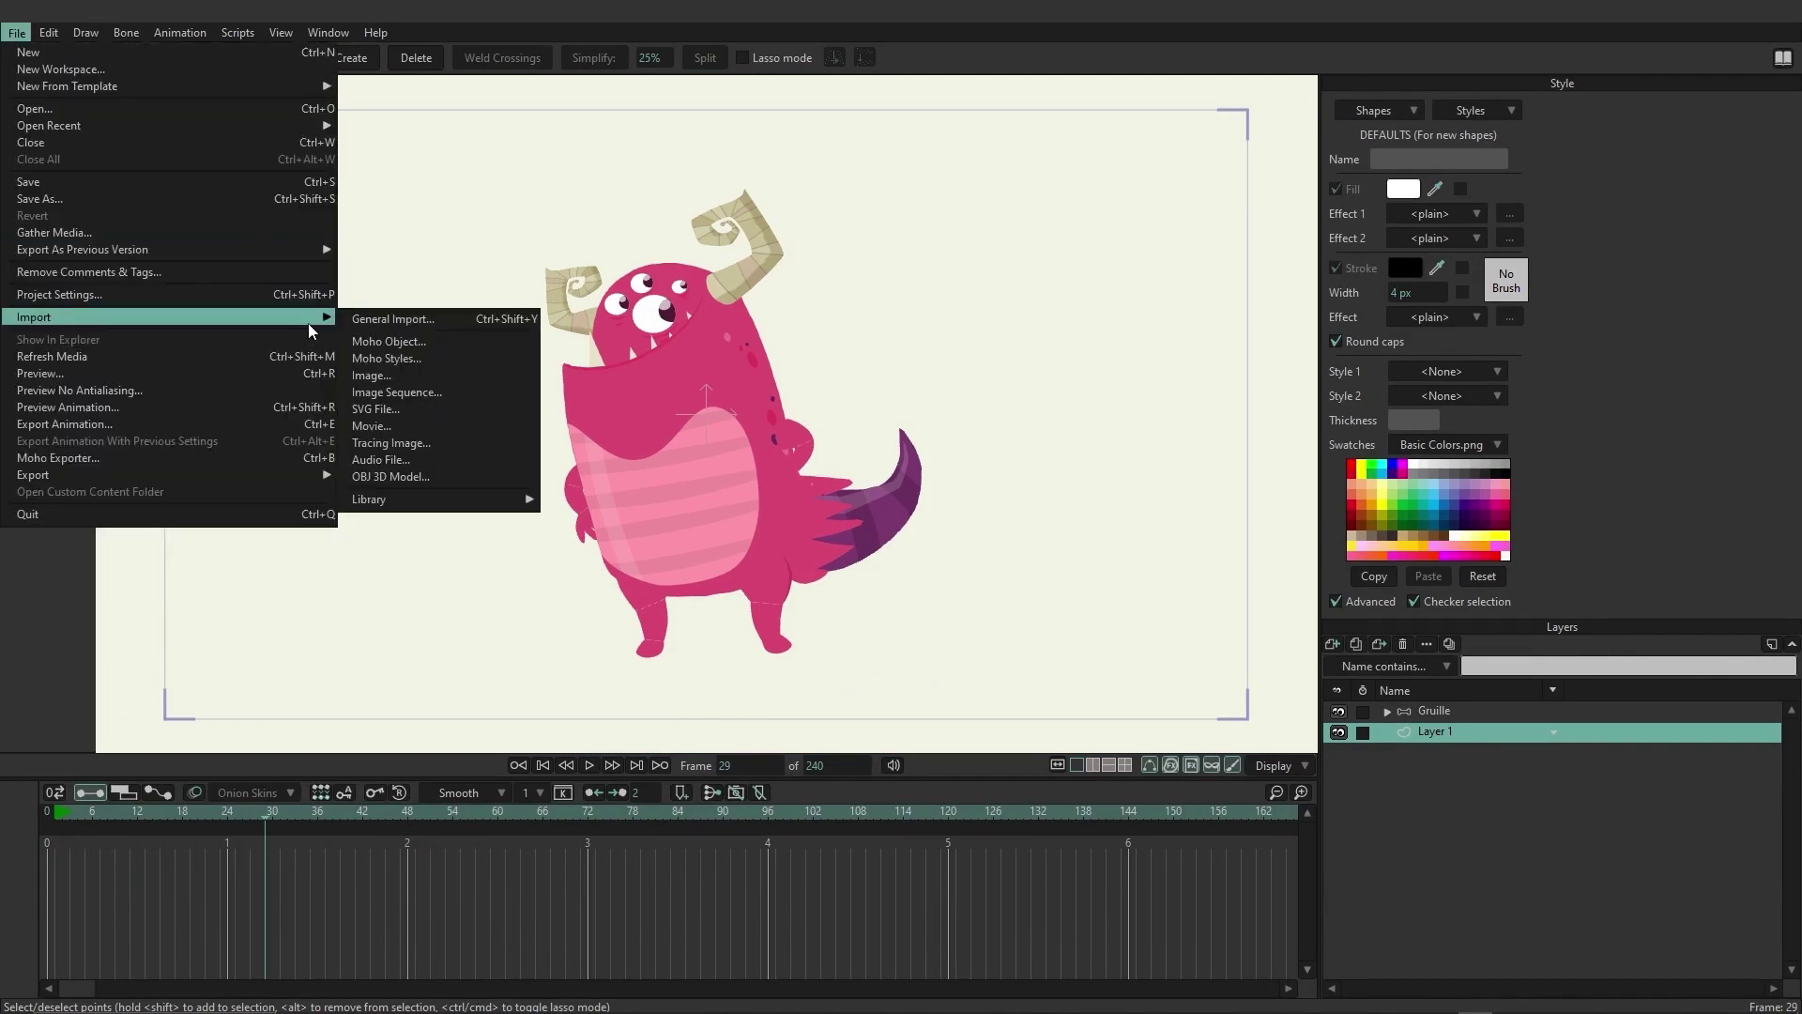
mouse_move(466, 503)
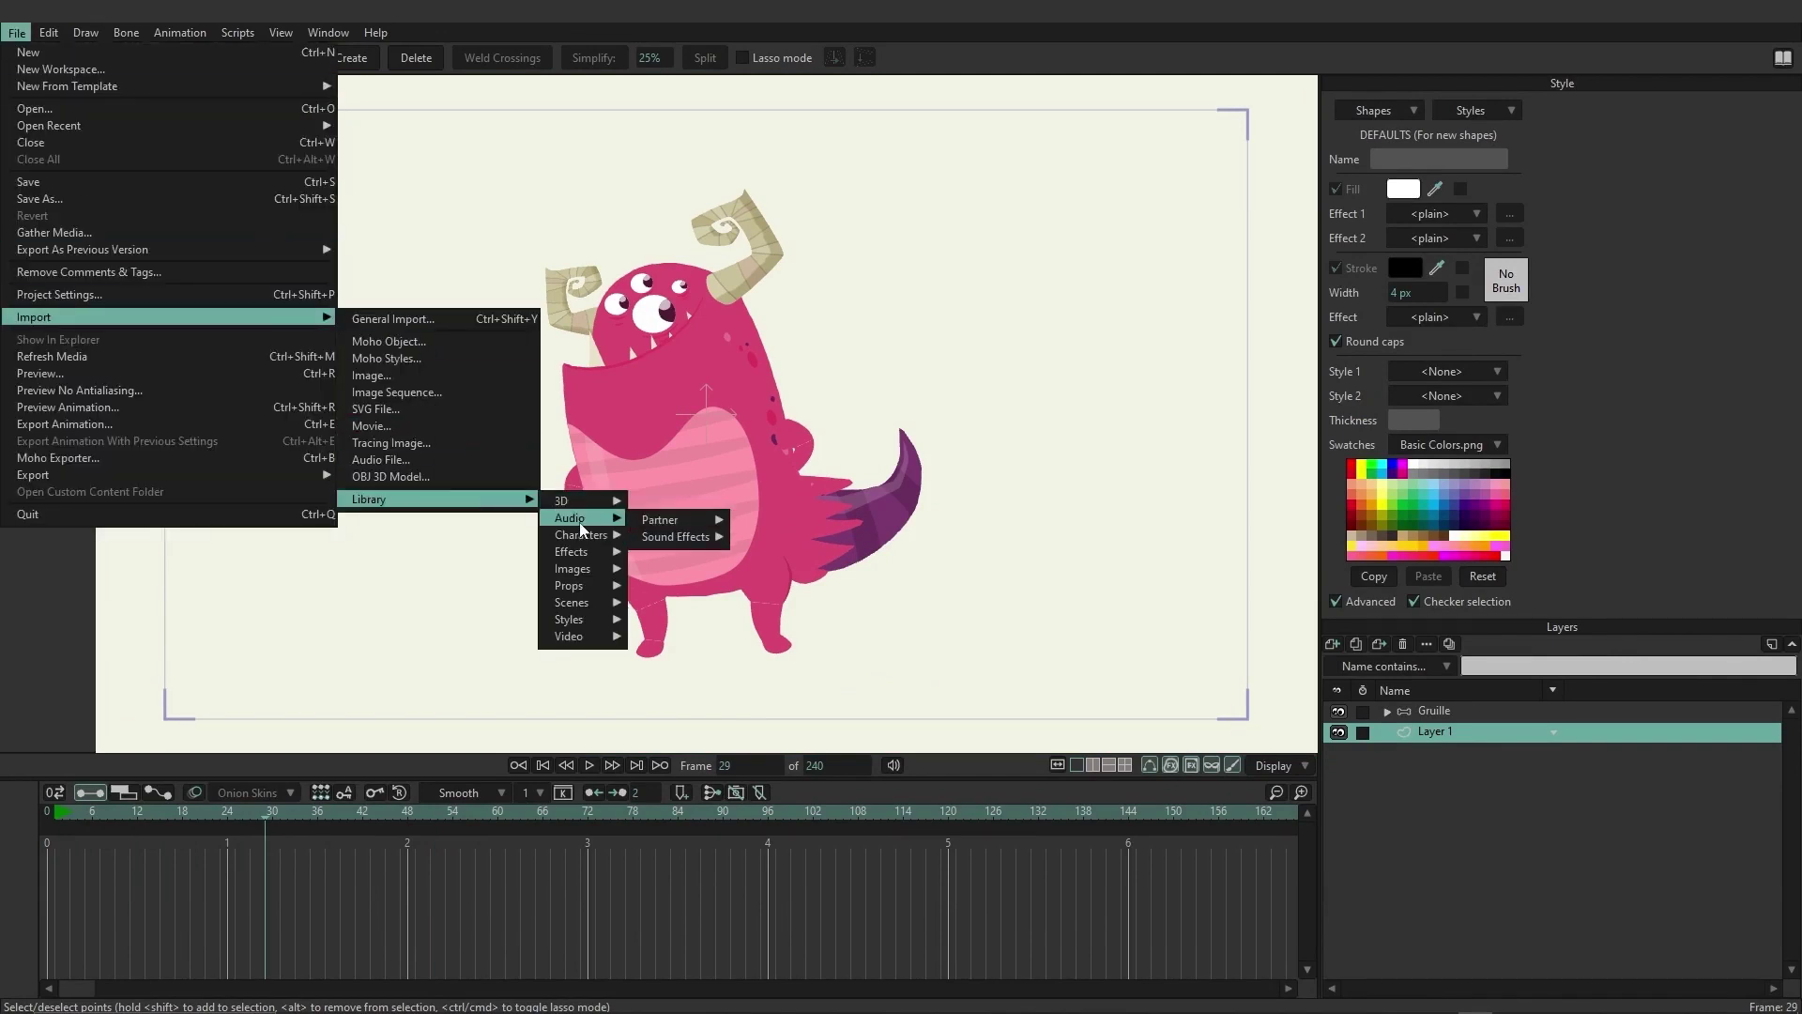
mouse_move(584, 535)
mouse_move(671, 542)
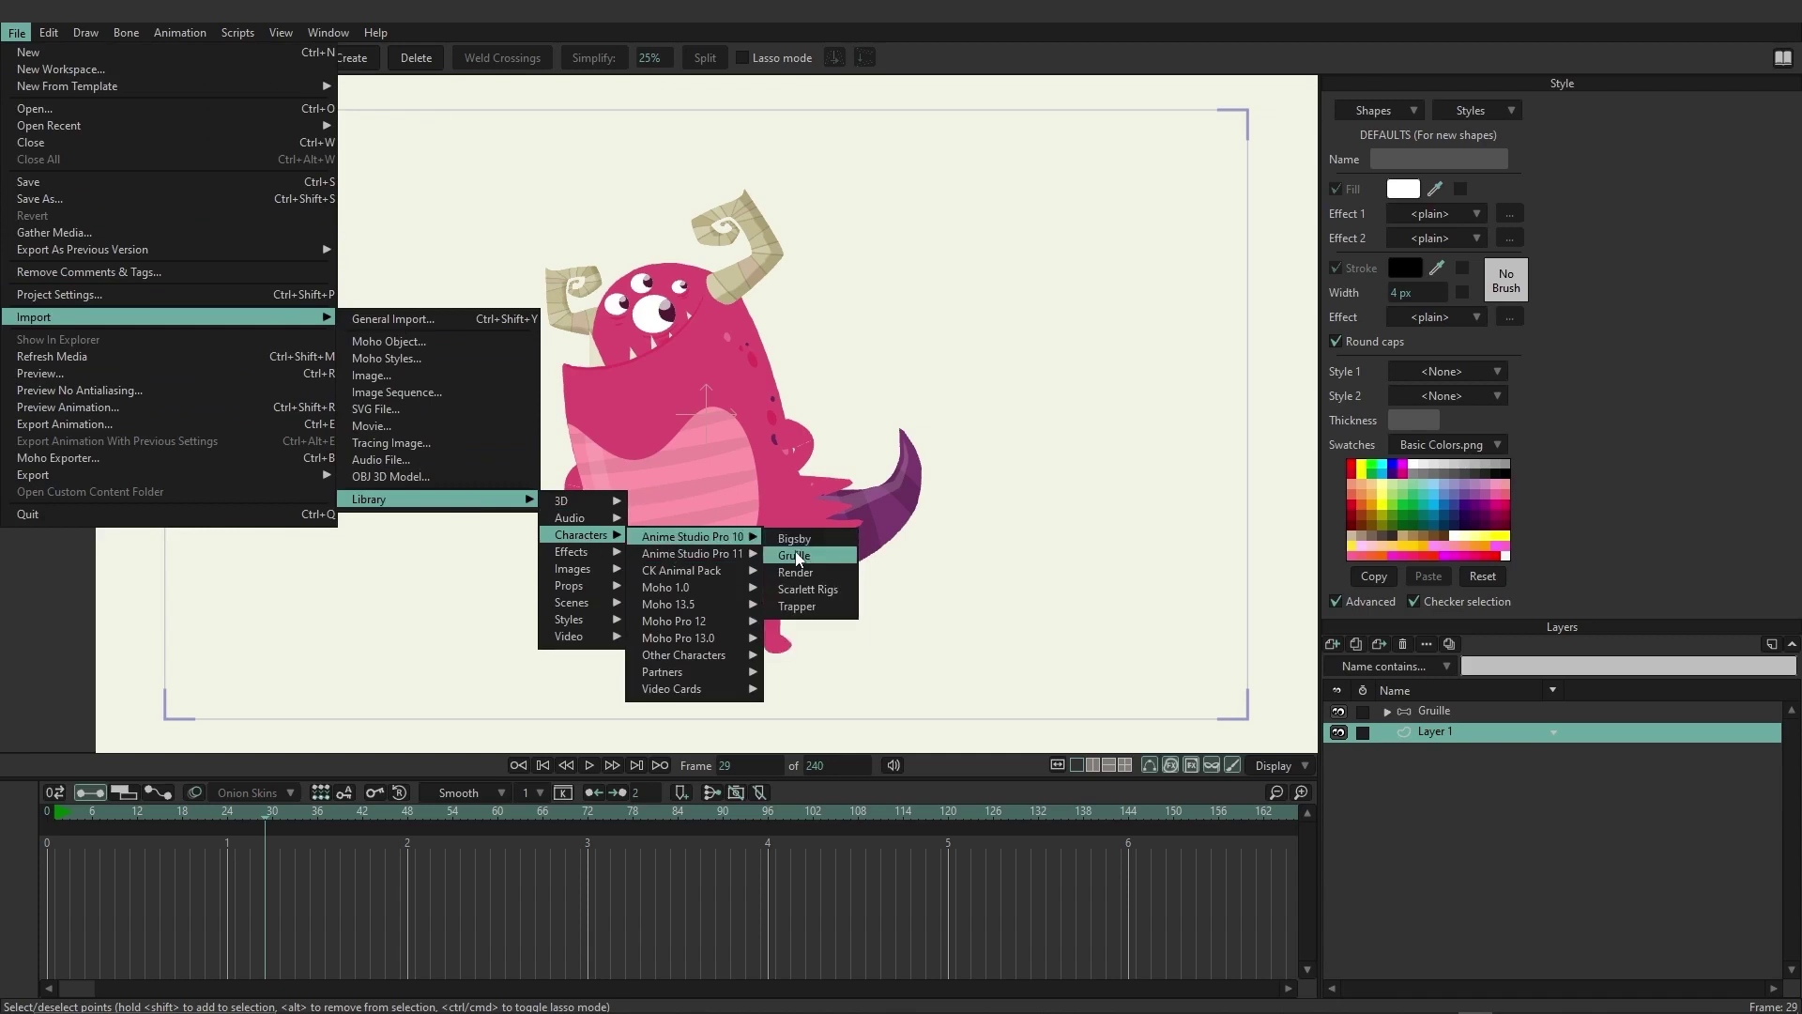
click(1084, 71)
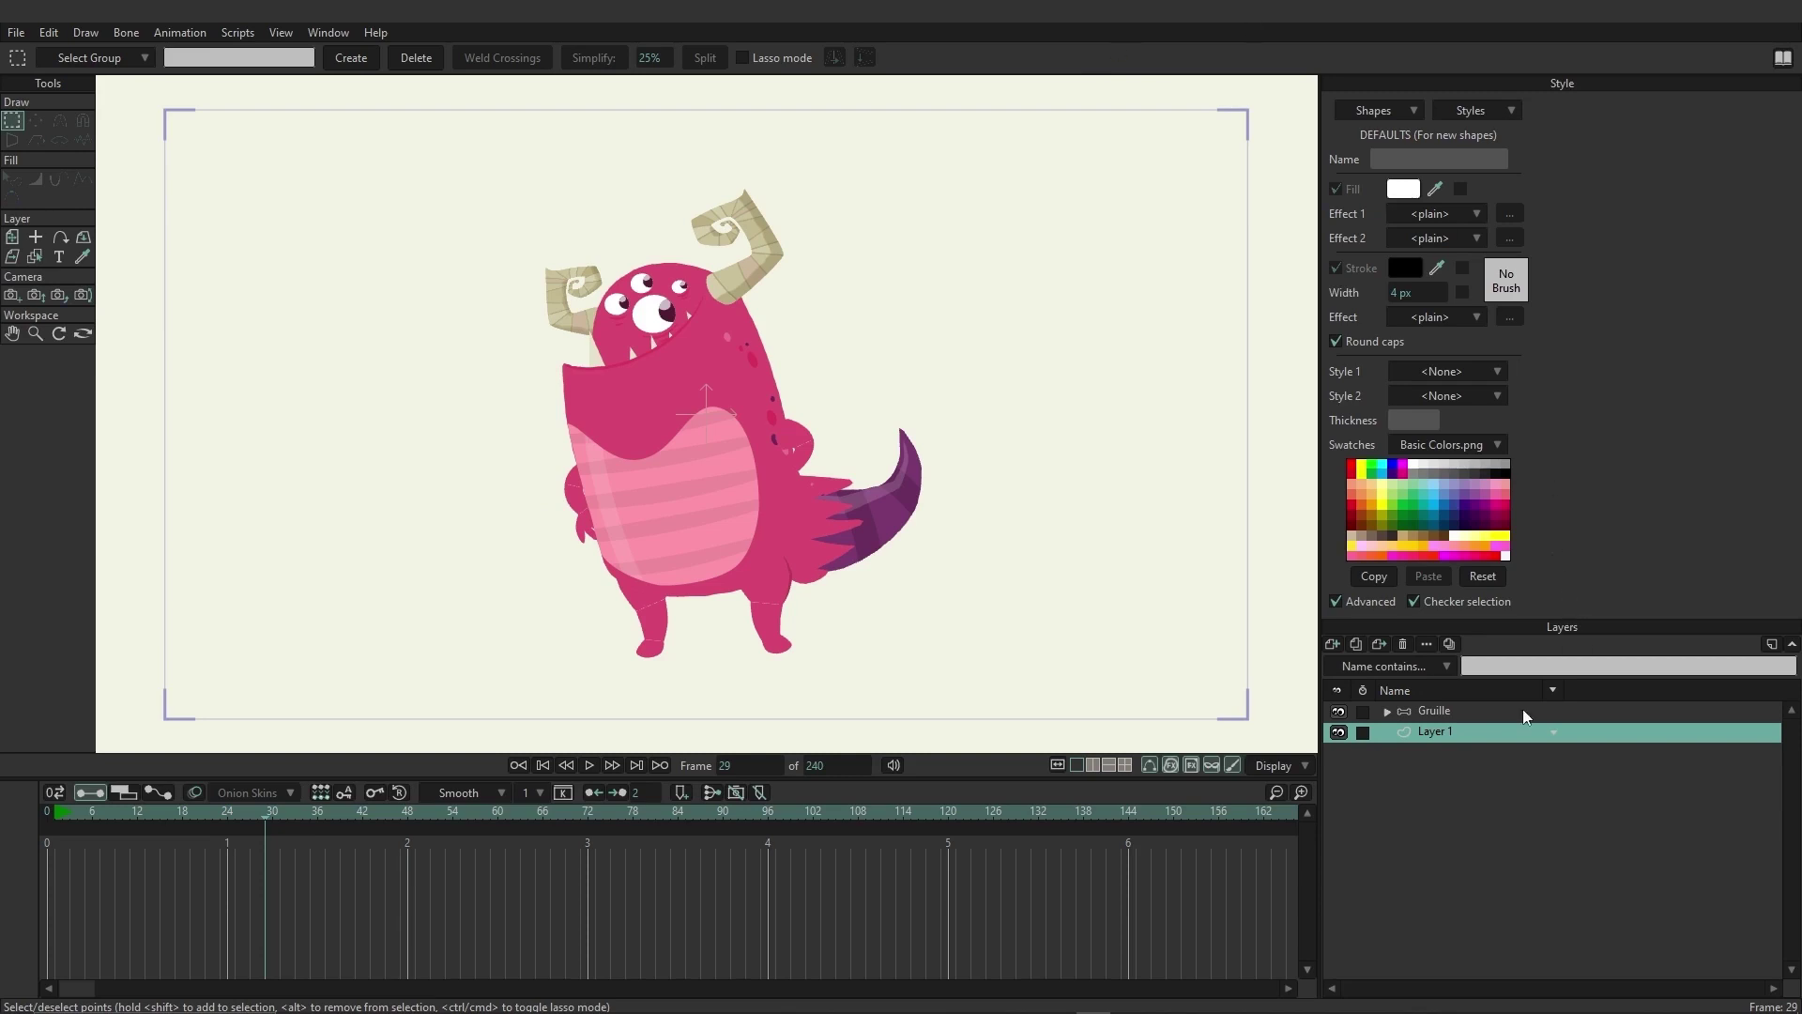
Delete the empty Layer 1 so that only the Gruille rig remains in the layer list.
click(1425, 713)
click(1438, 727)
click(1404, 644)
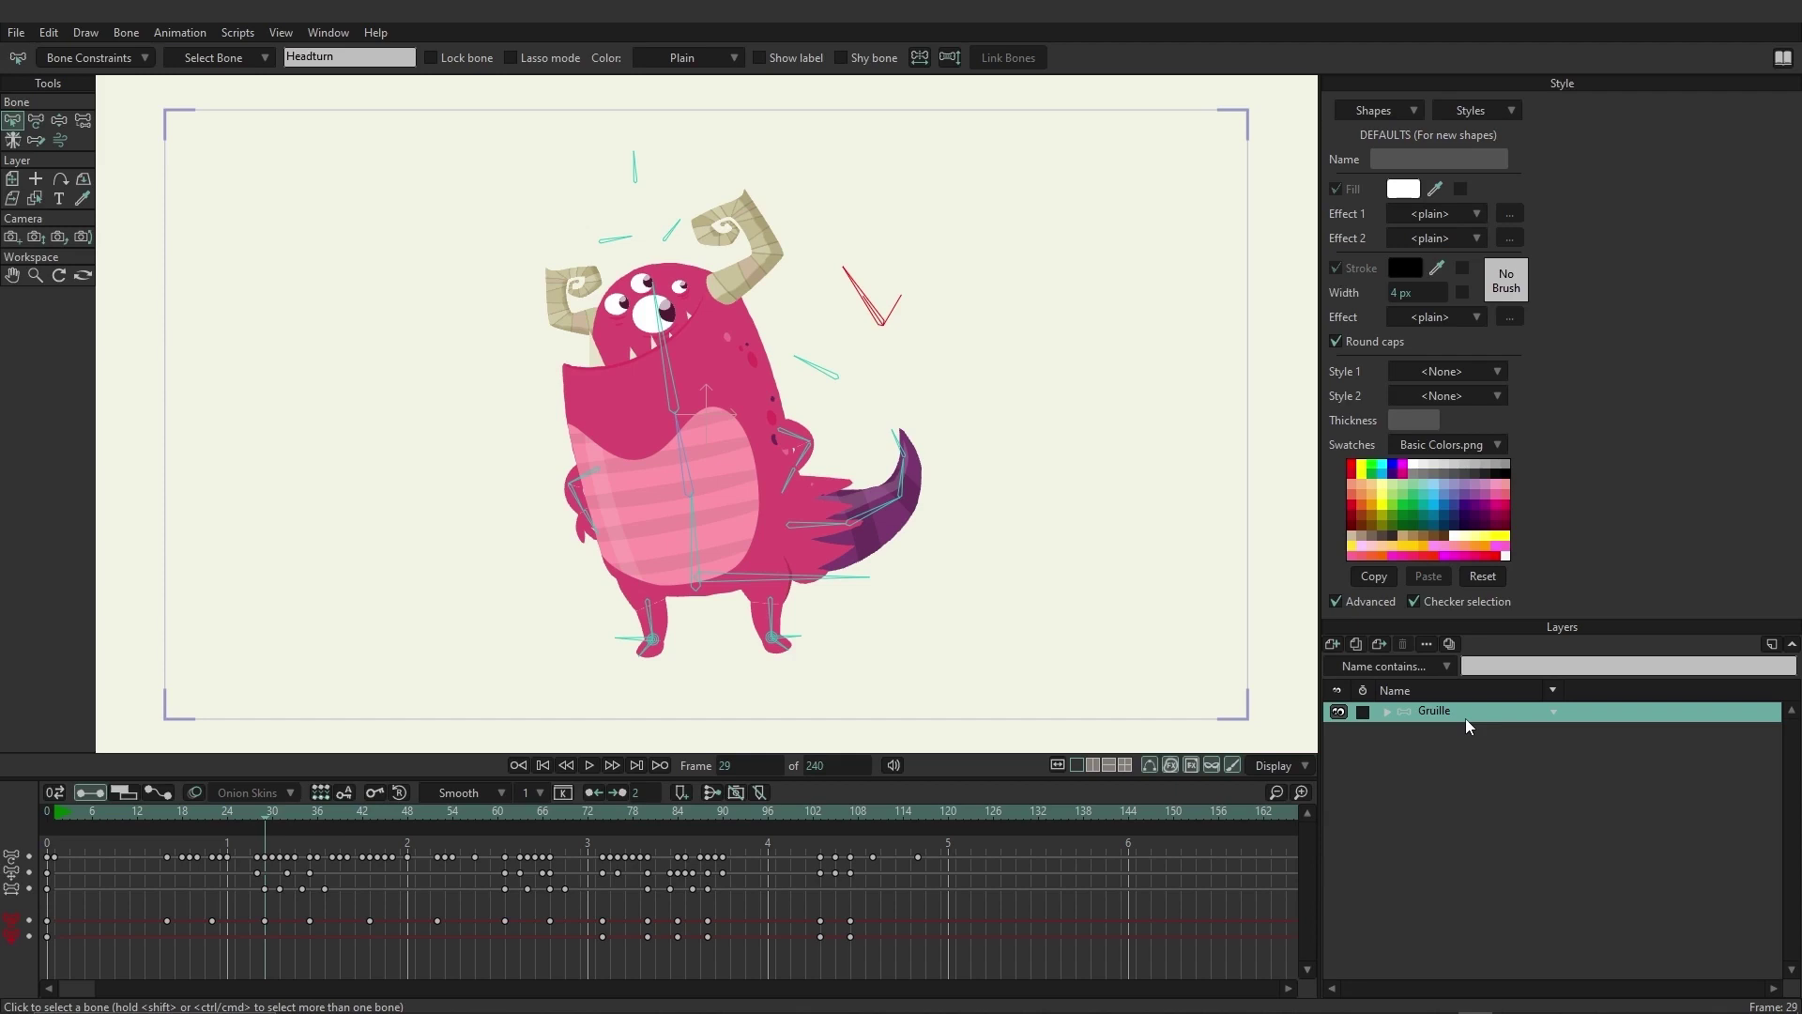
Expand the Gruille bone layer and inspect its arm left, leg left, leg right and arm right layers.
click(1387, 713)
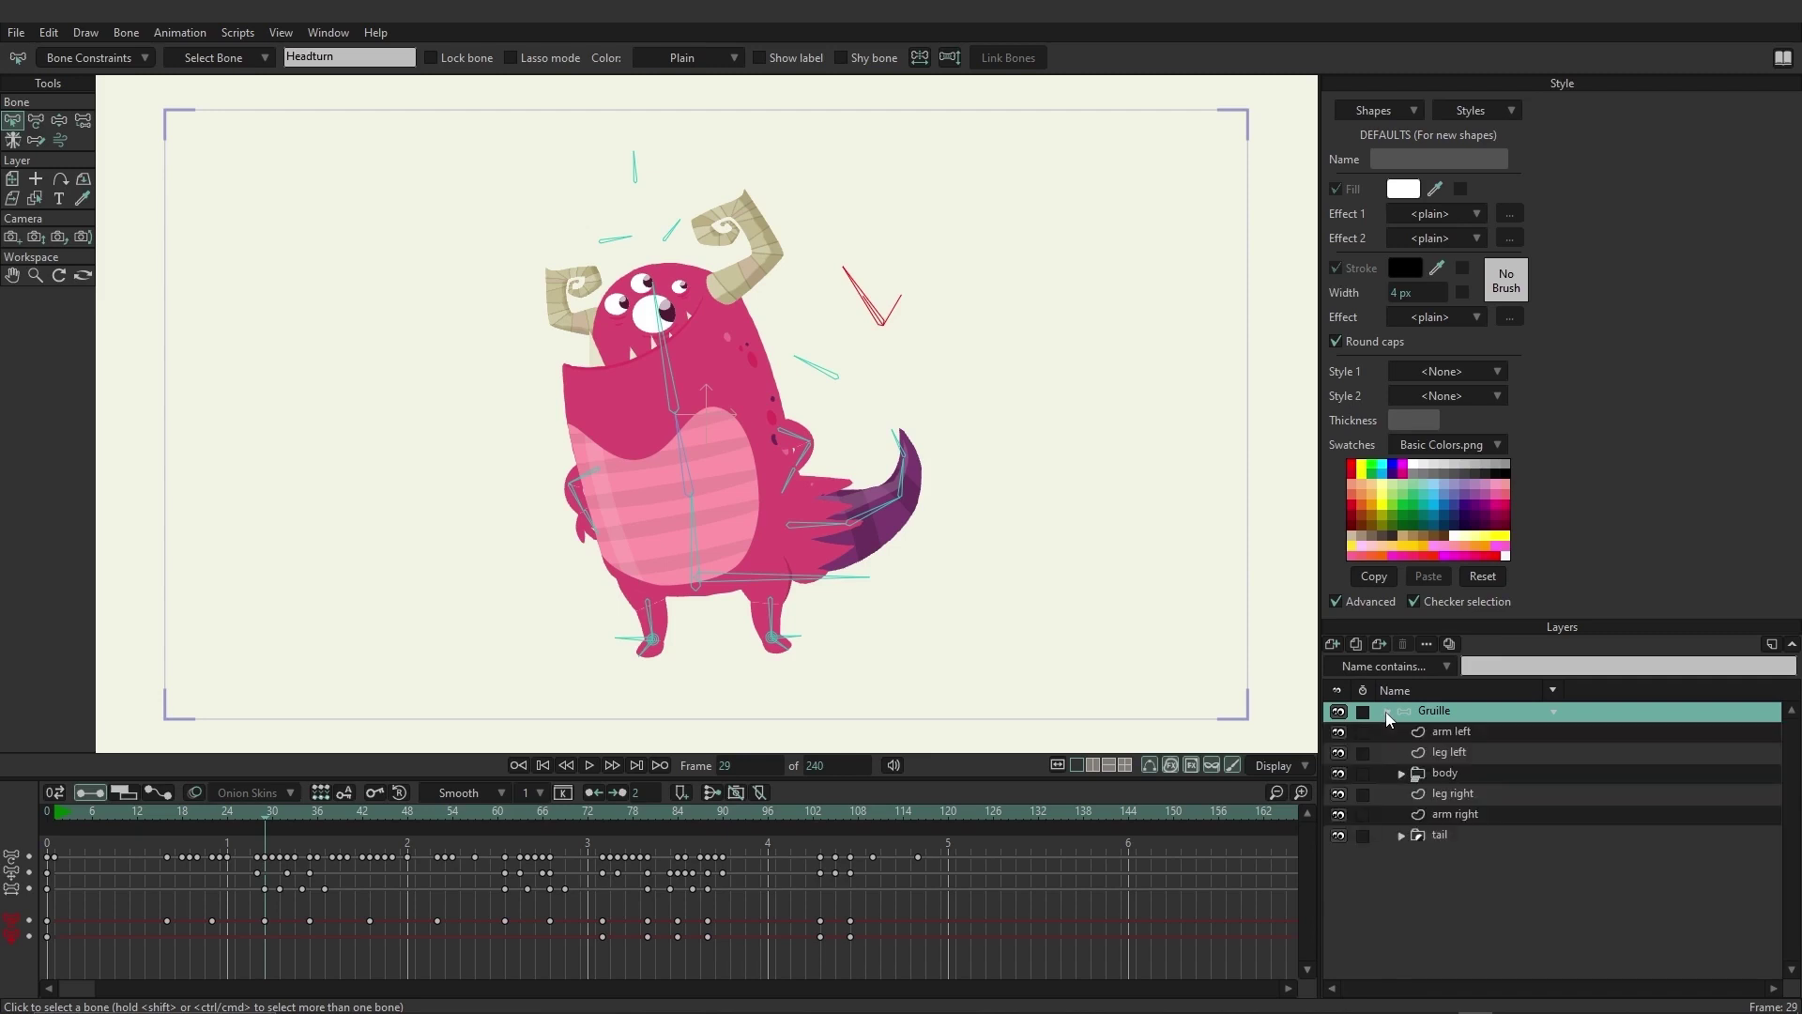
click(1474, 735)
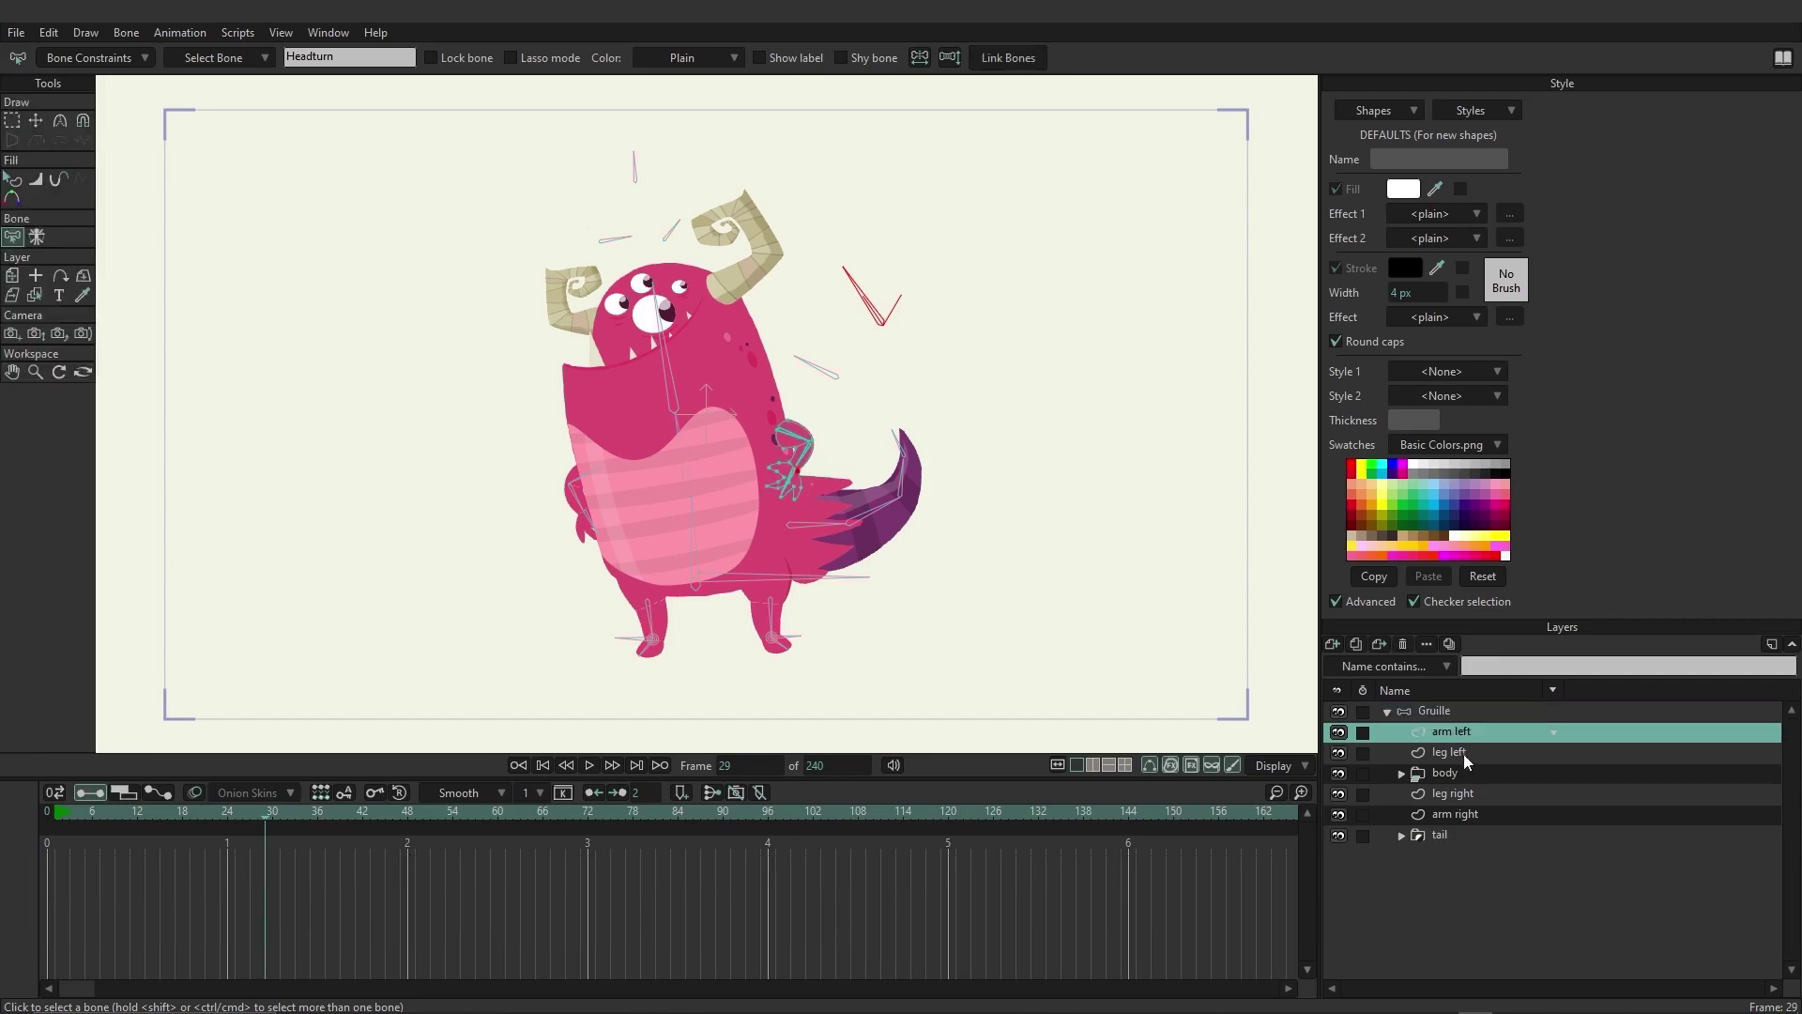
click(1463, 753)
click(1472, 793)
click(1471, 817)
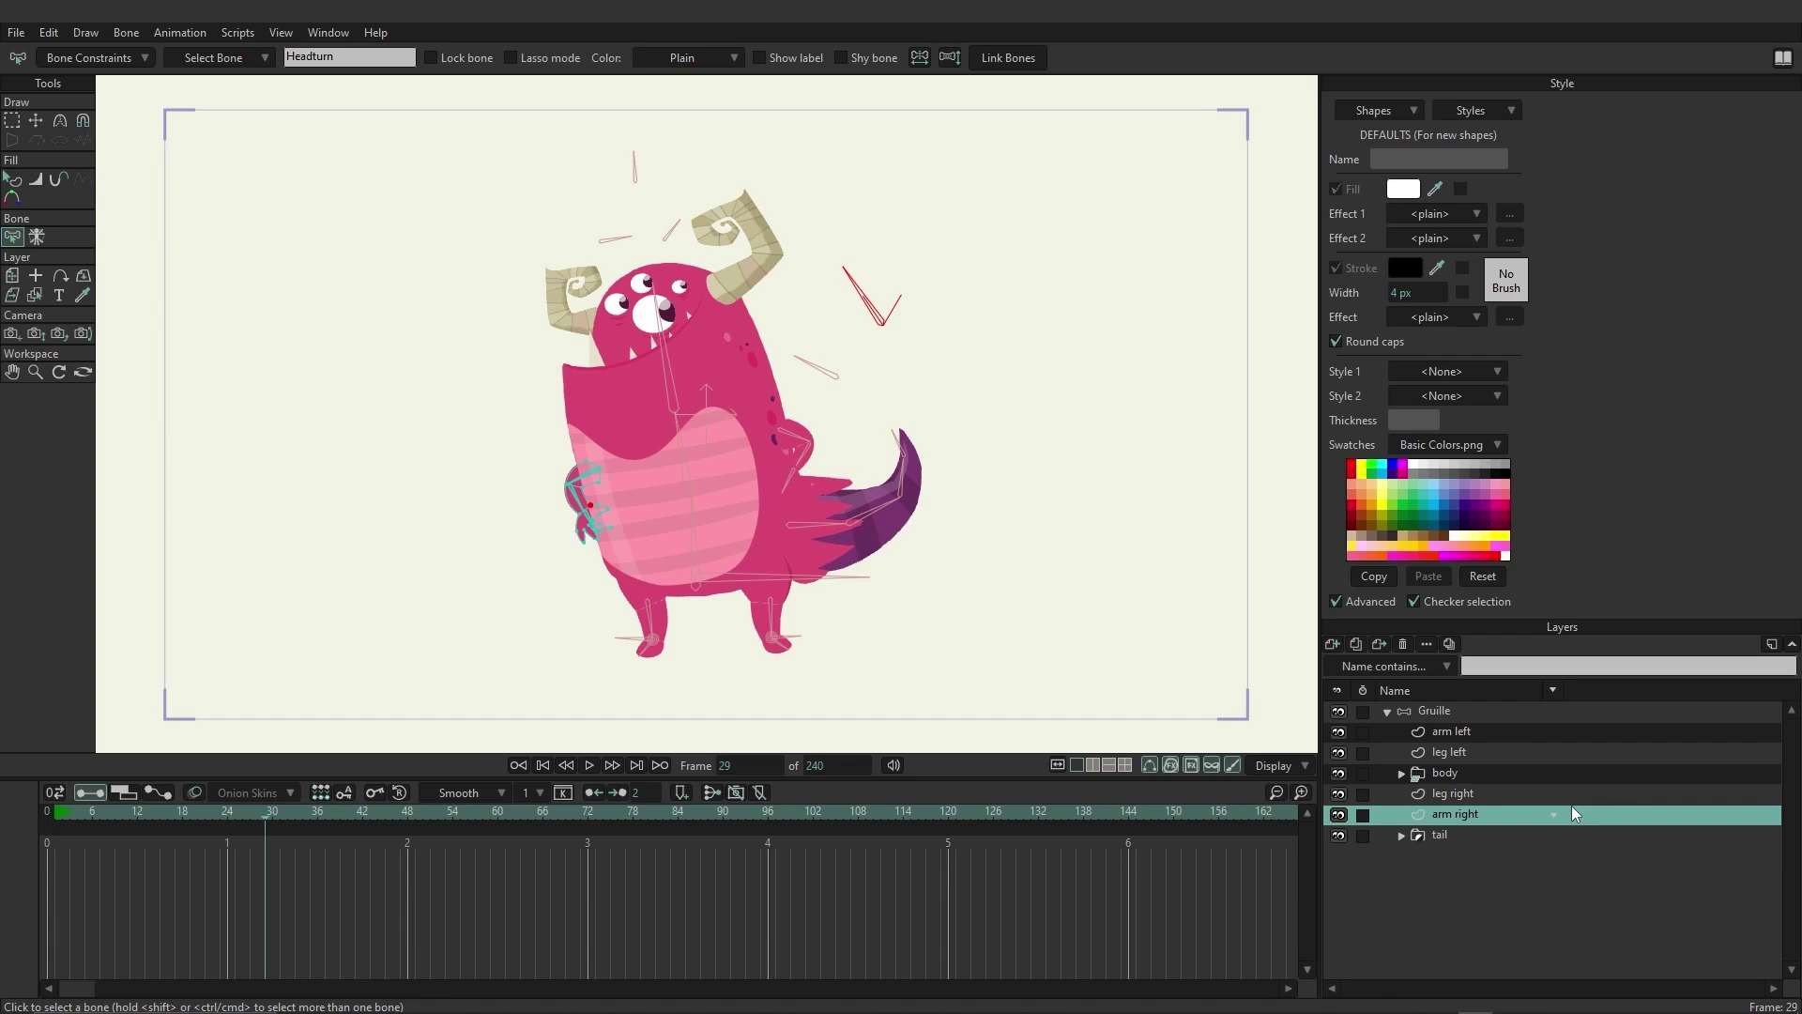
Expand the body group and examine its nested layers, including the shading layer inside horn left.
click(1402, 775)
scroll(1403, 777, down, 2)
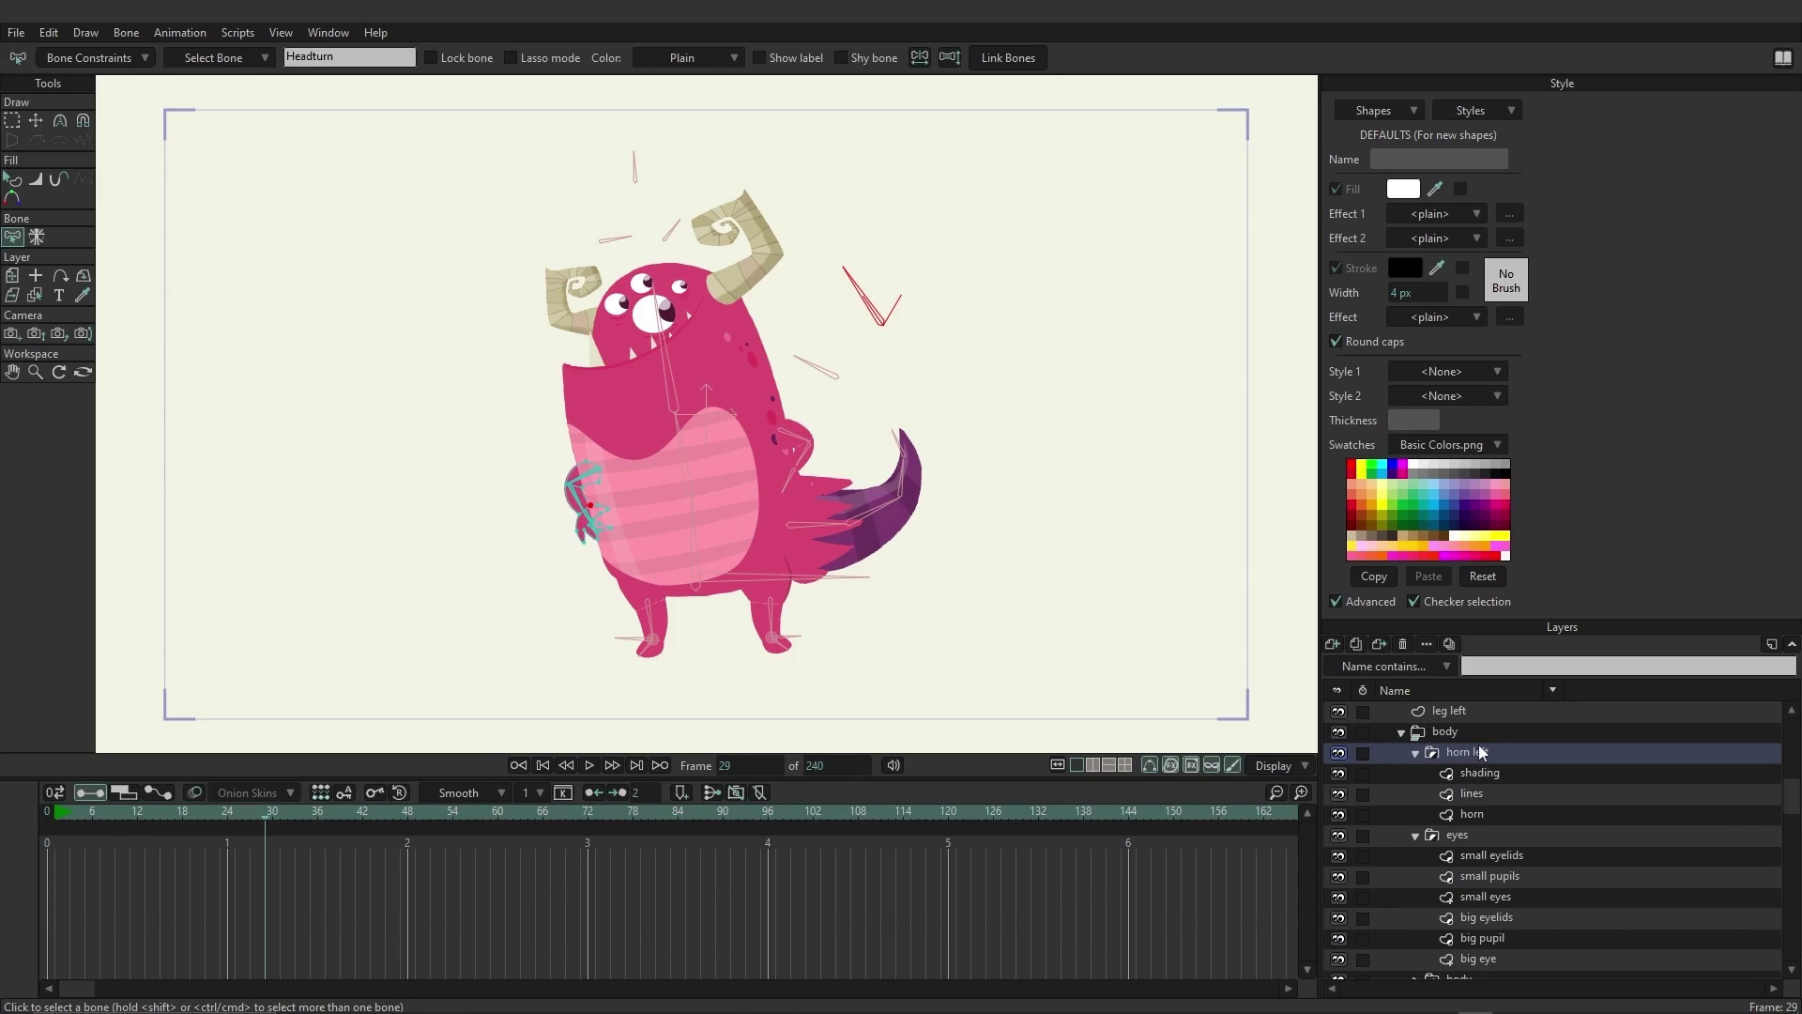
scroll(1489, 826, down, 1)
scroll(1488, 826, up, 1)
click(1470, 776)
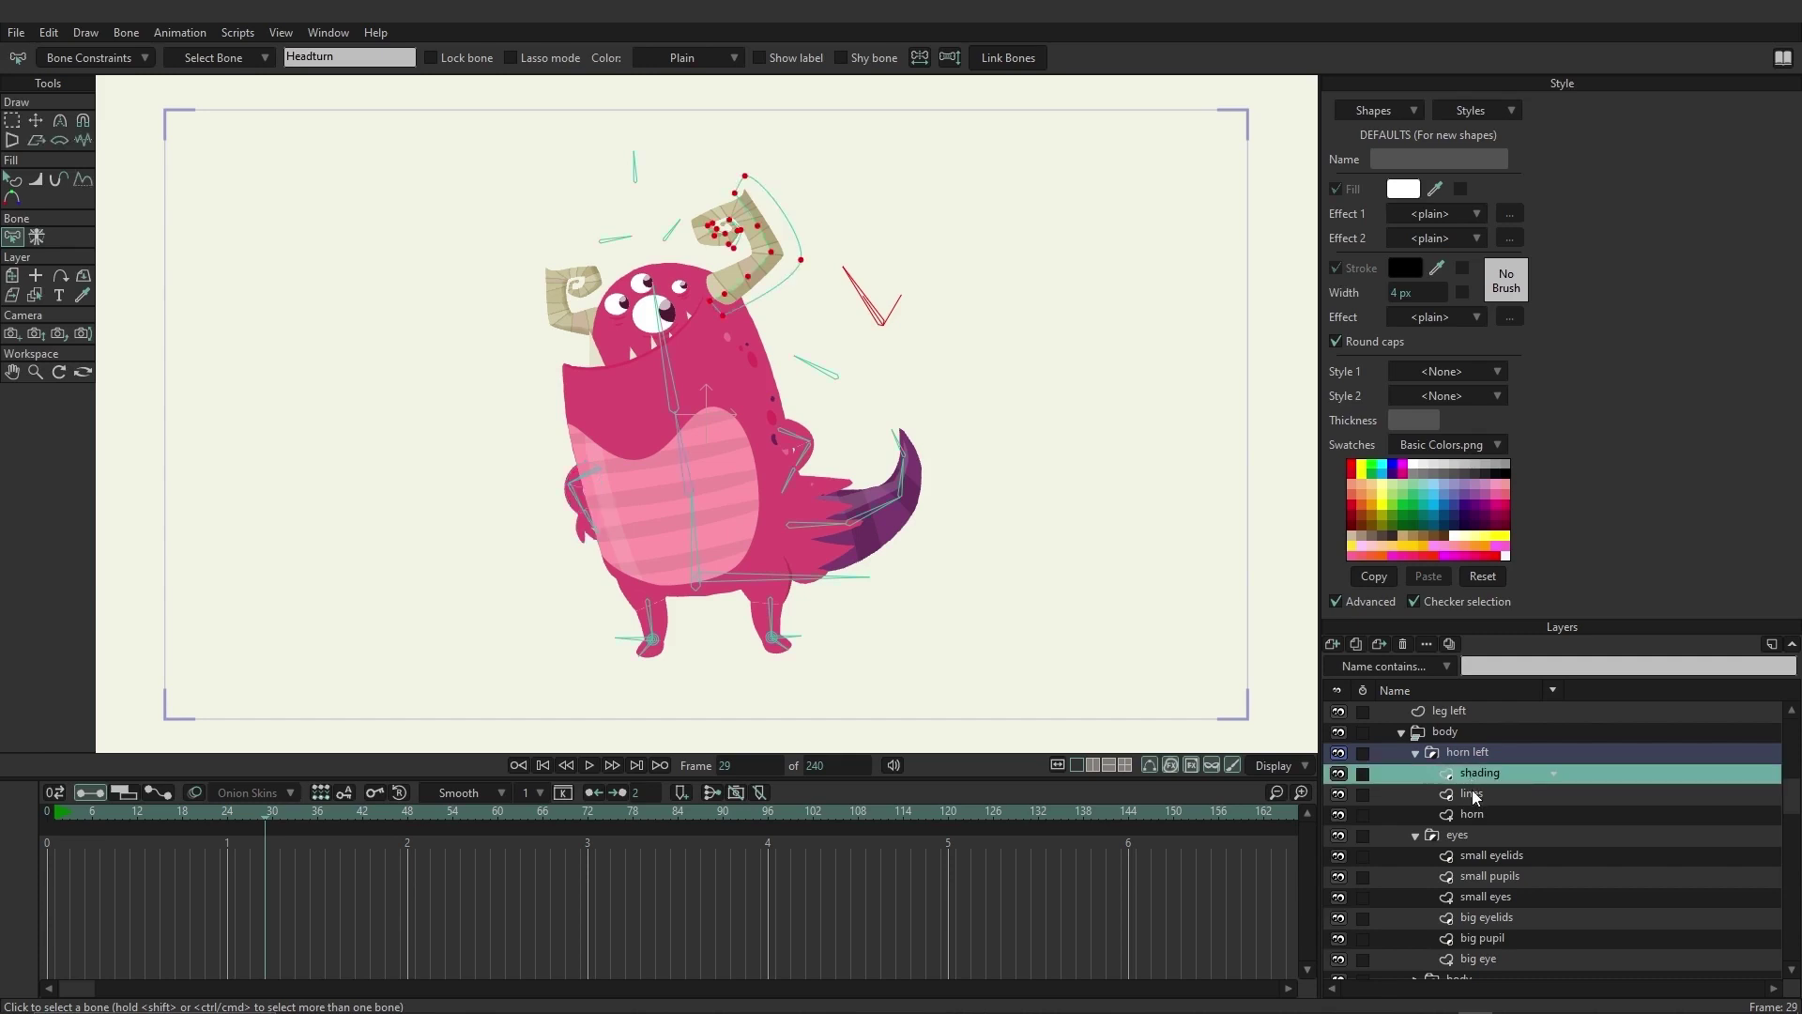
scroll(1568, 835, up, 2)
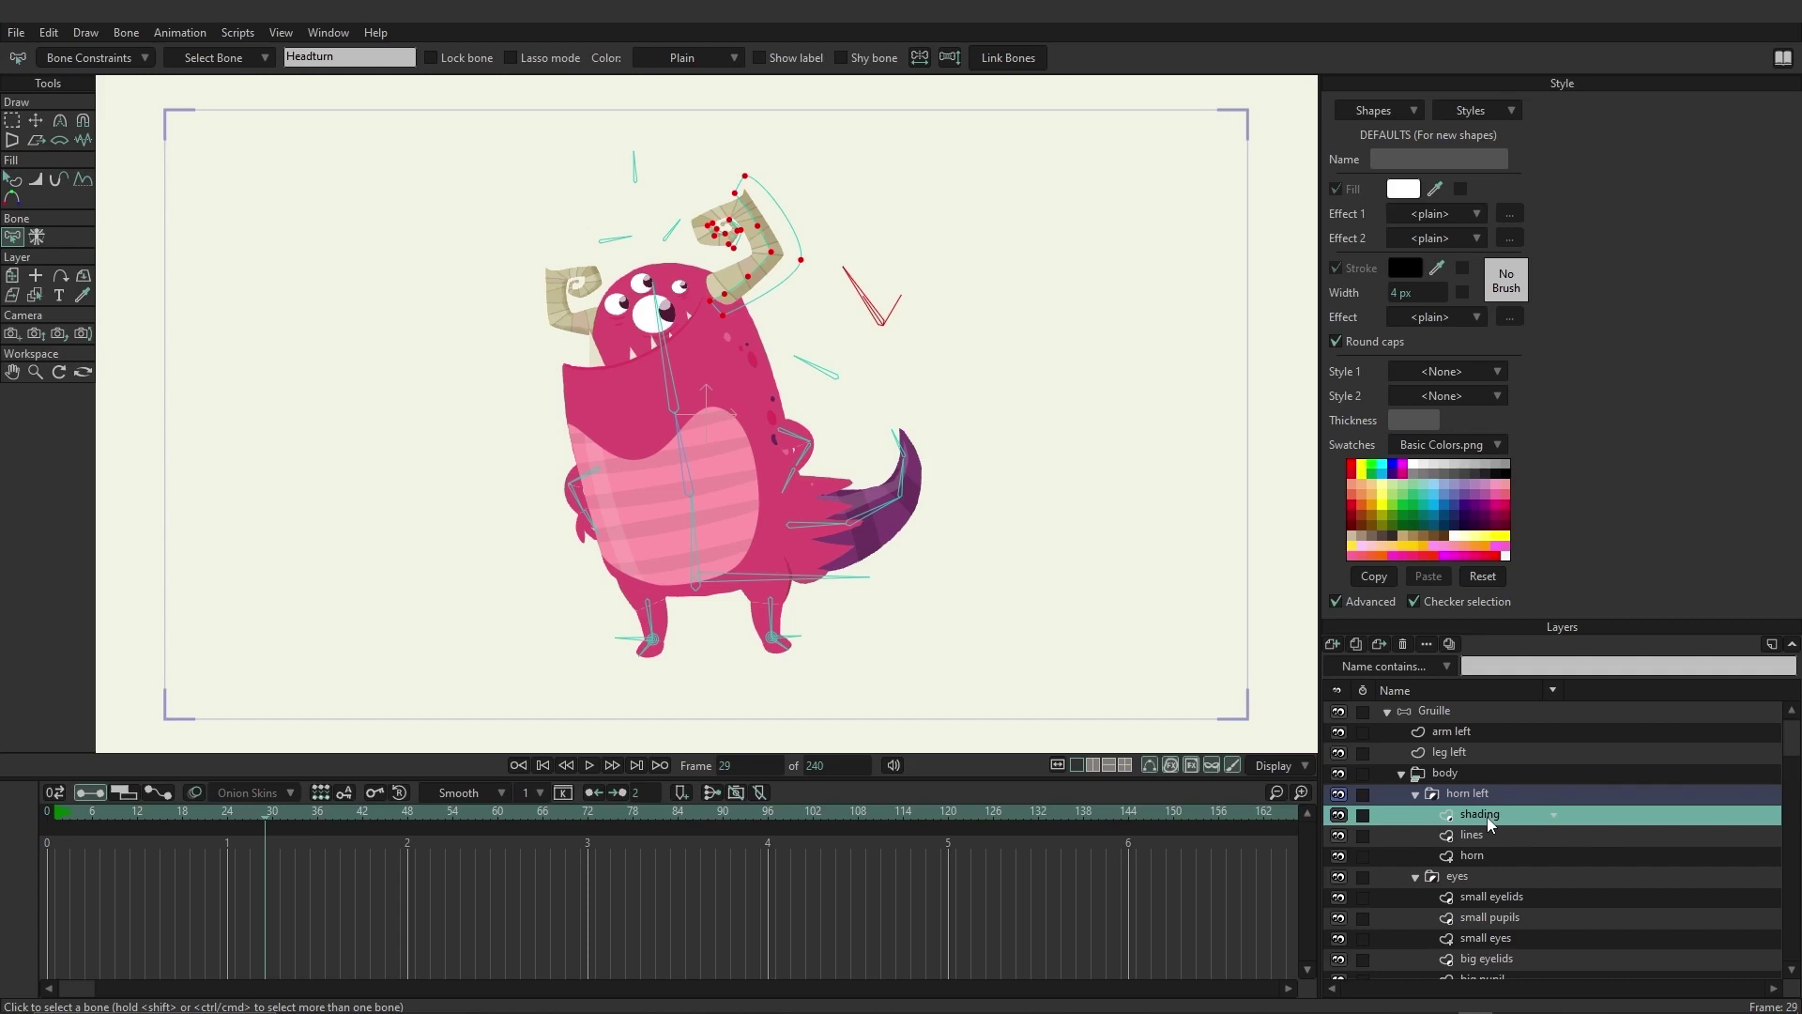
scroll(1489, 817, down, 3)
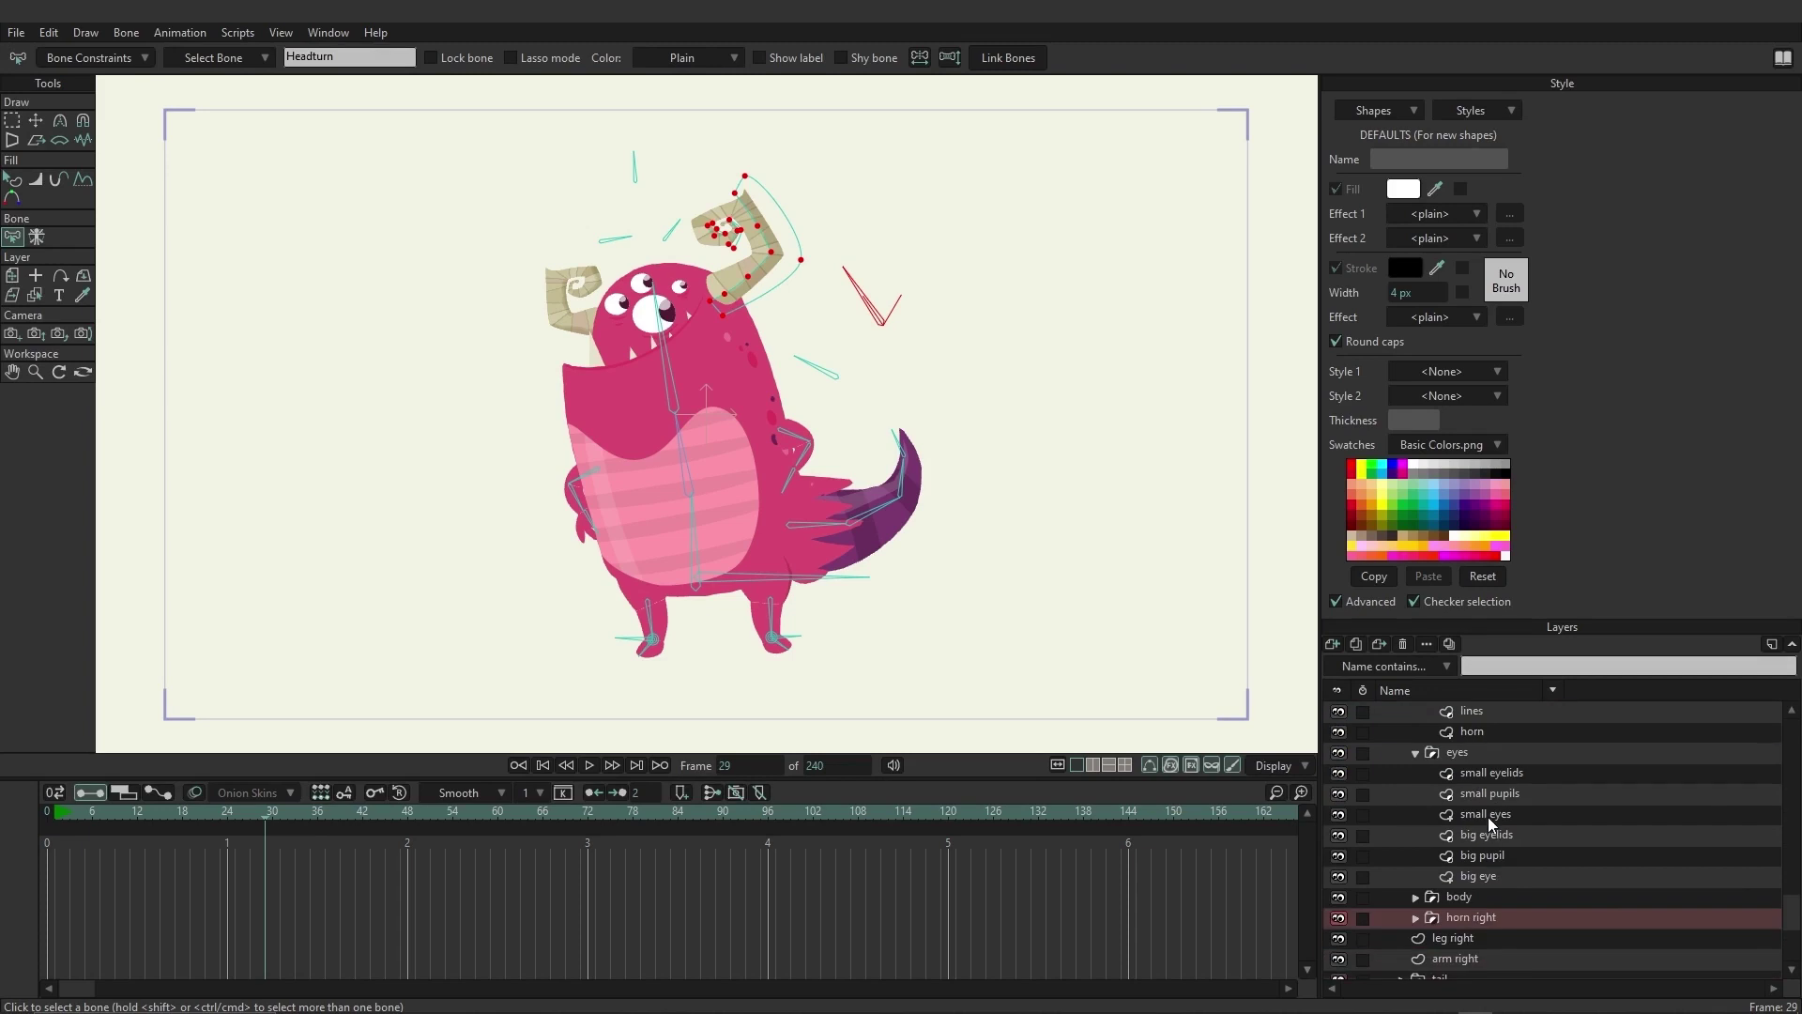
scroll(1489, 817, up, 3)
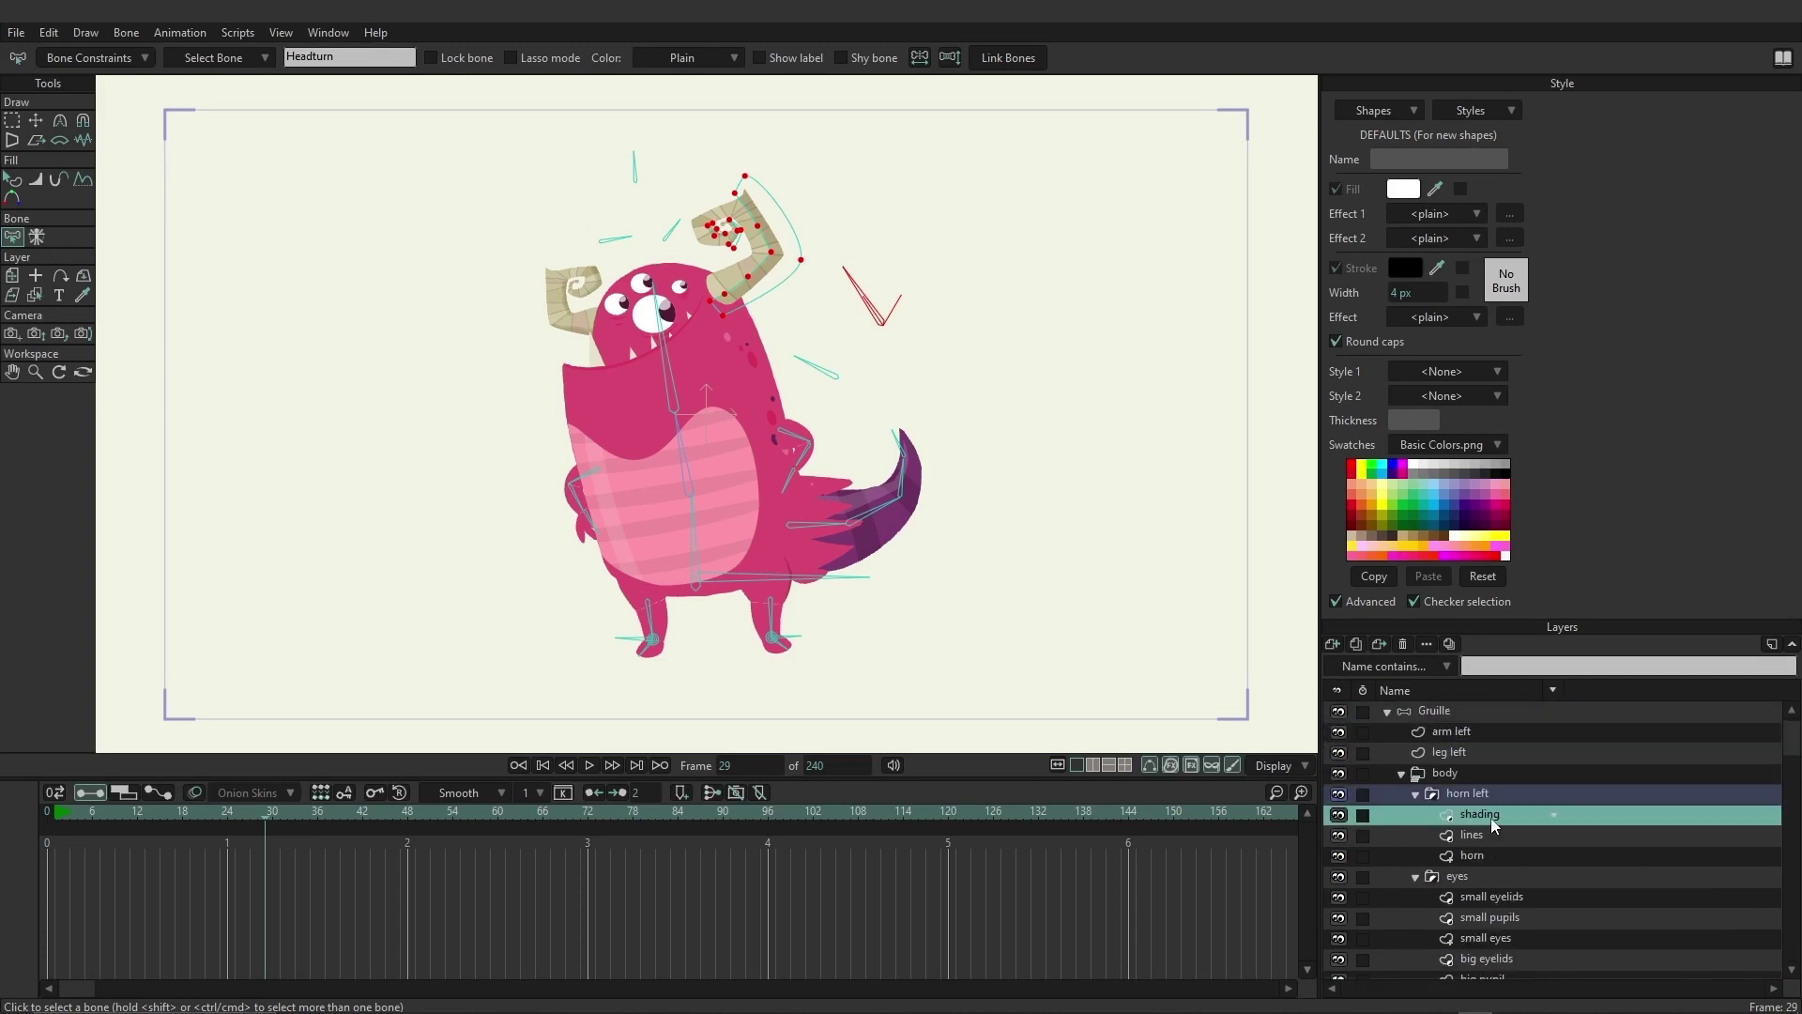
Compare the body and horn left groups, and check the body layer's Depth Sort settings without changing them.
click(1442, 776)
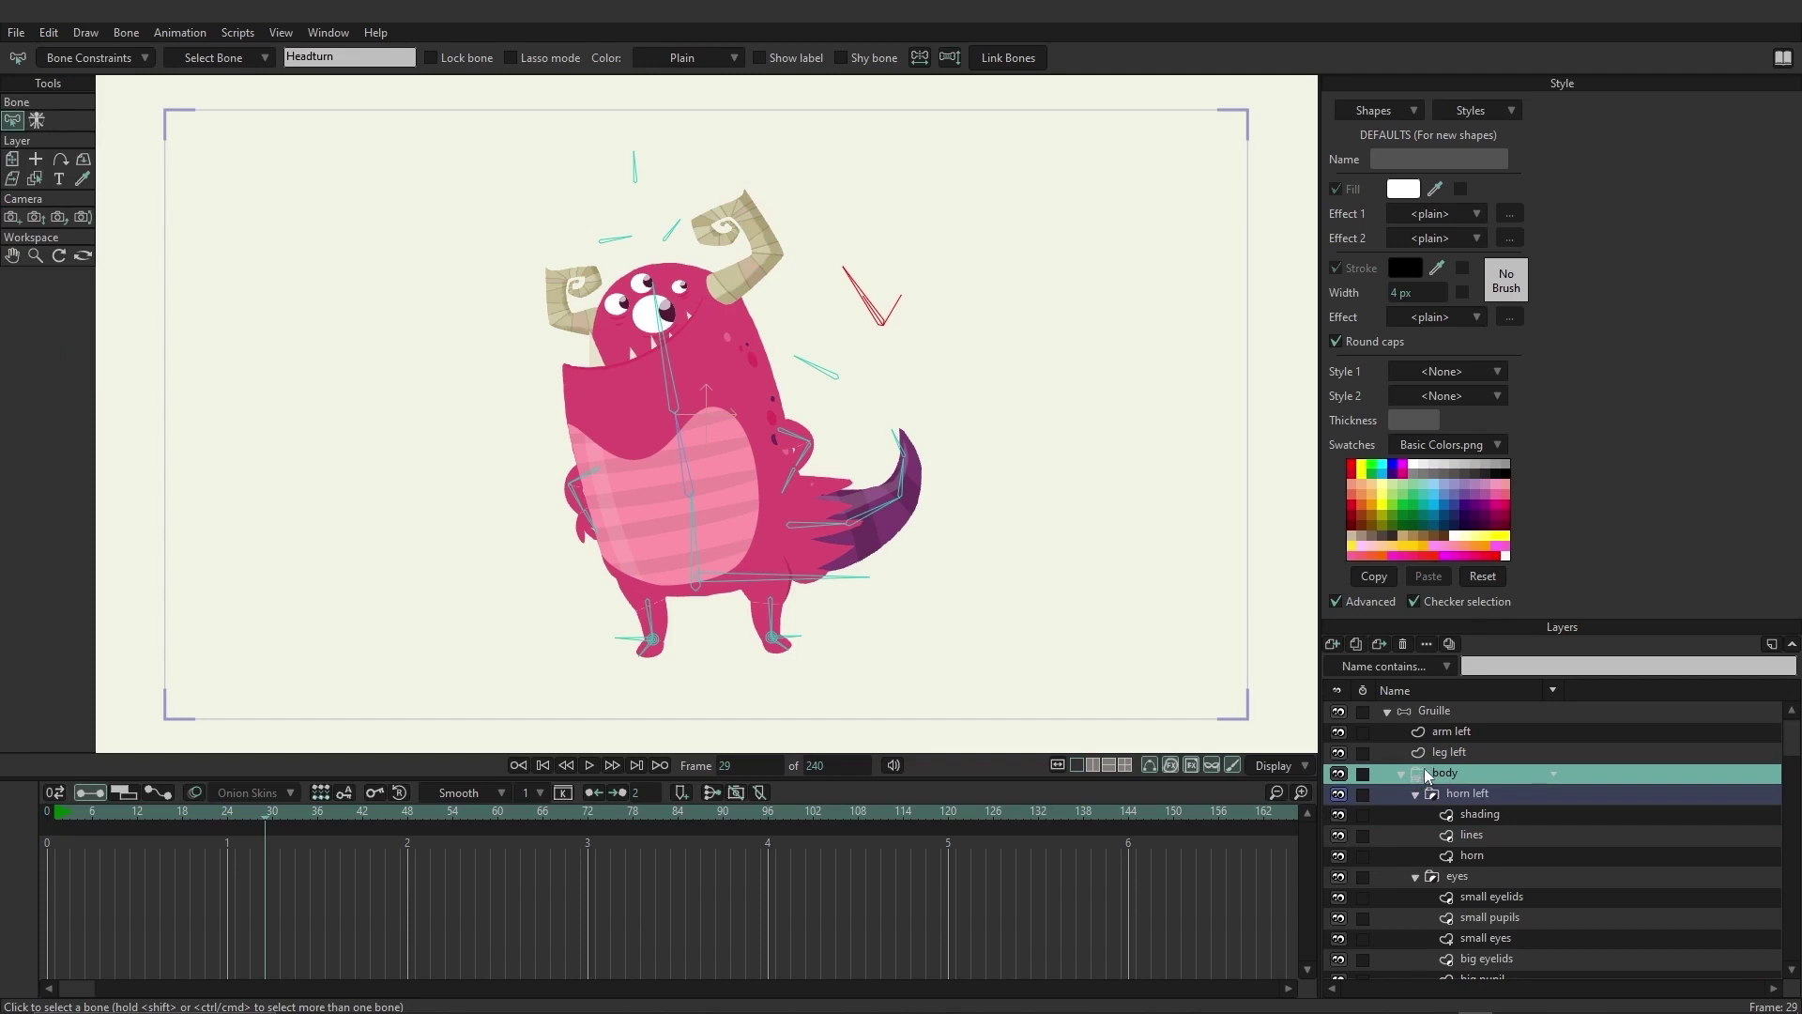
click(1444, 793)
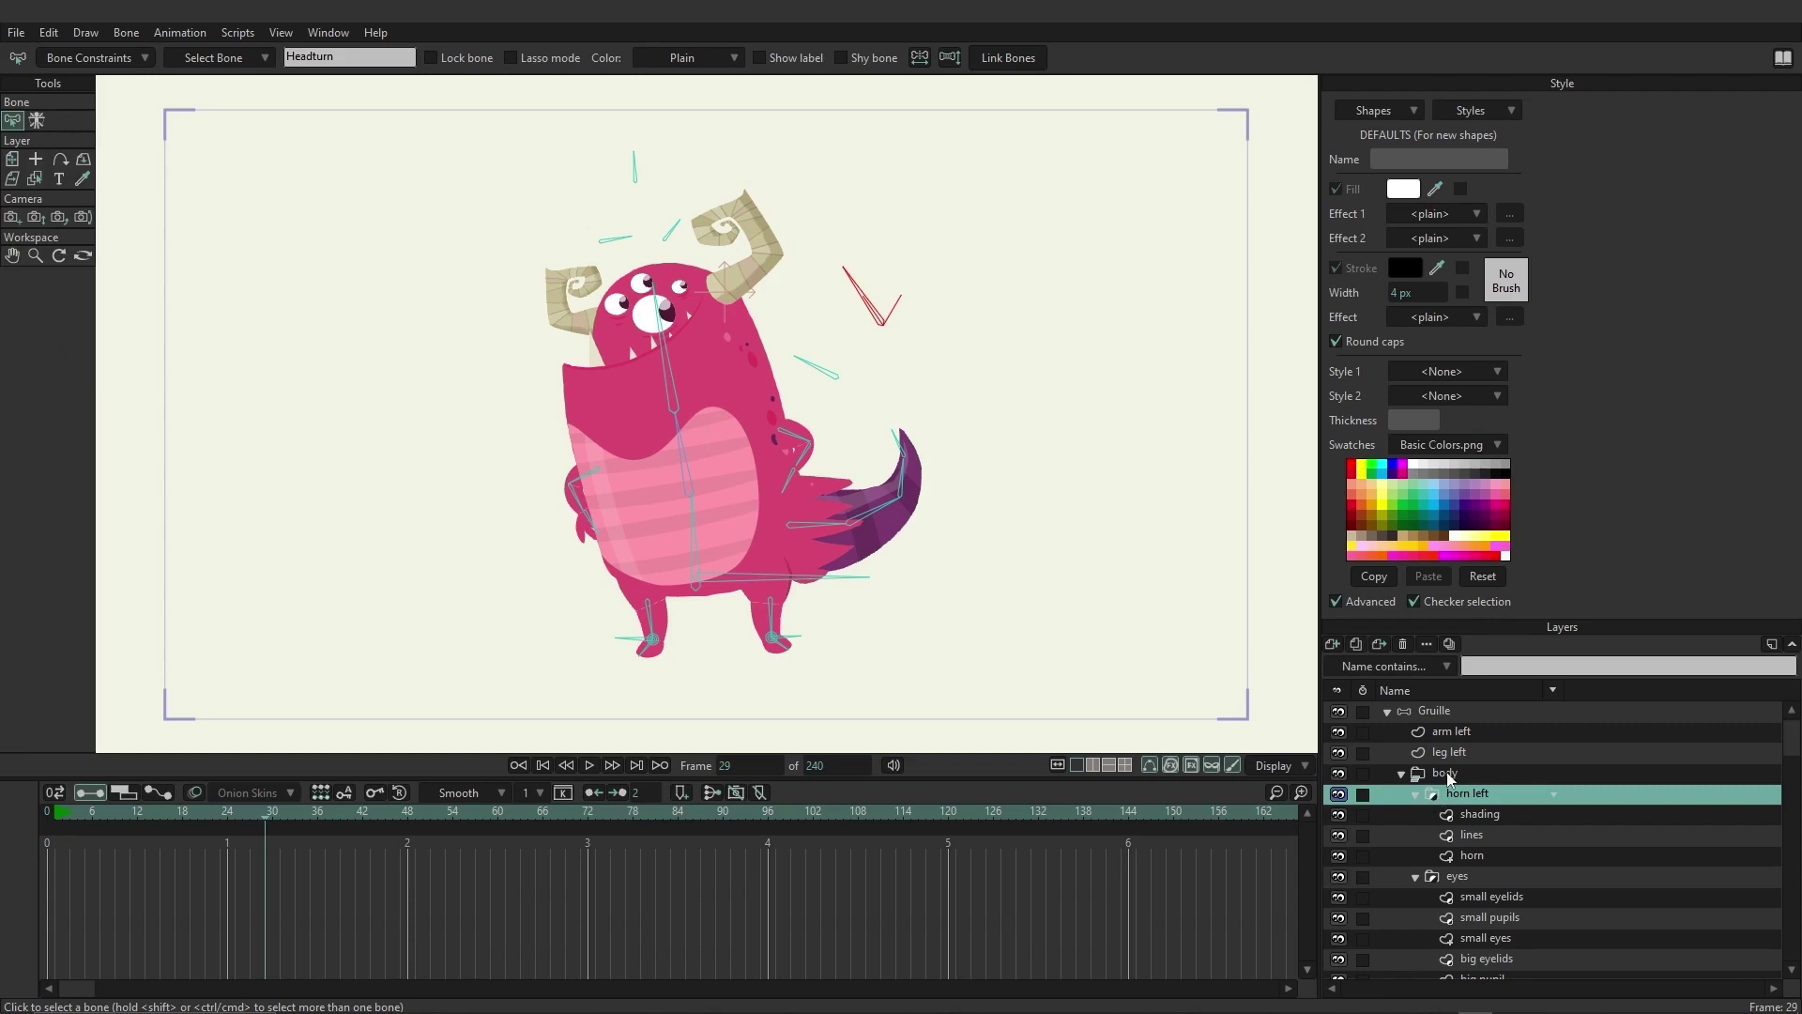
click(1445, 772)
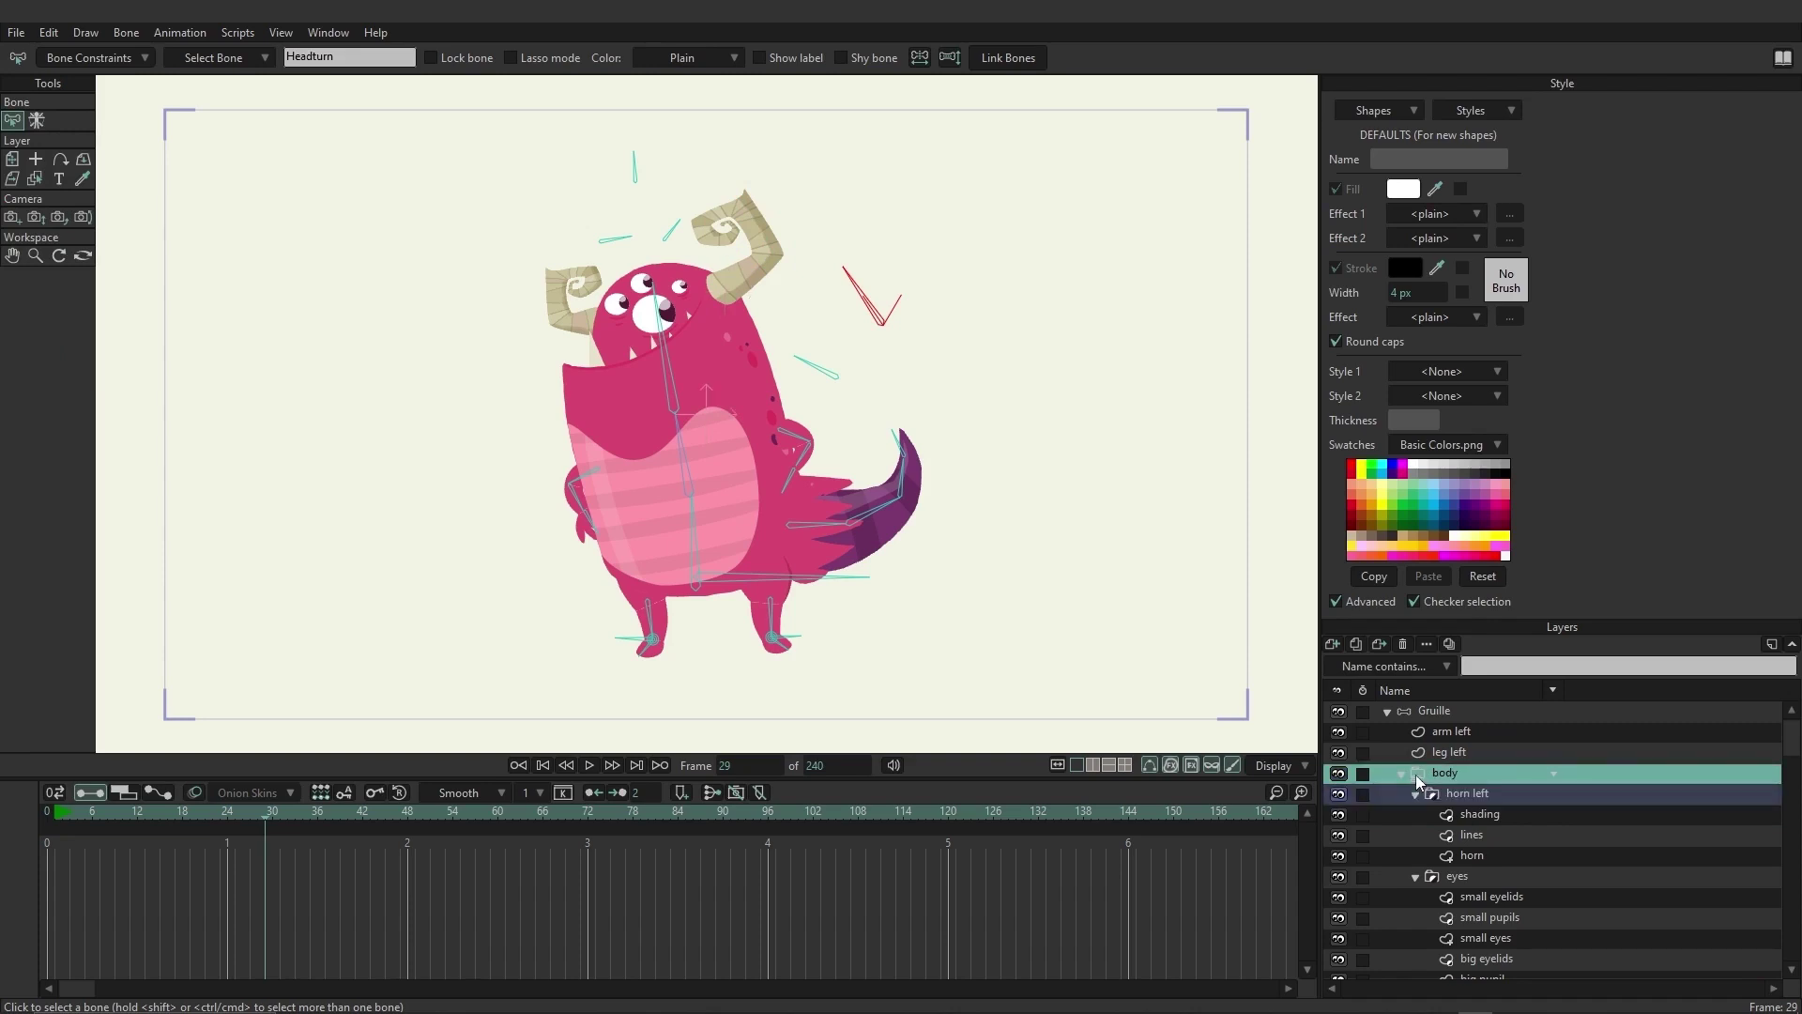
double_click(1415, 774)
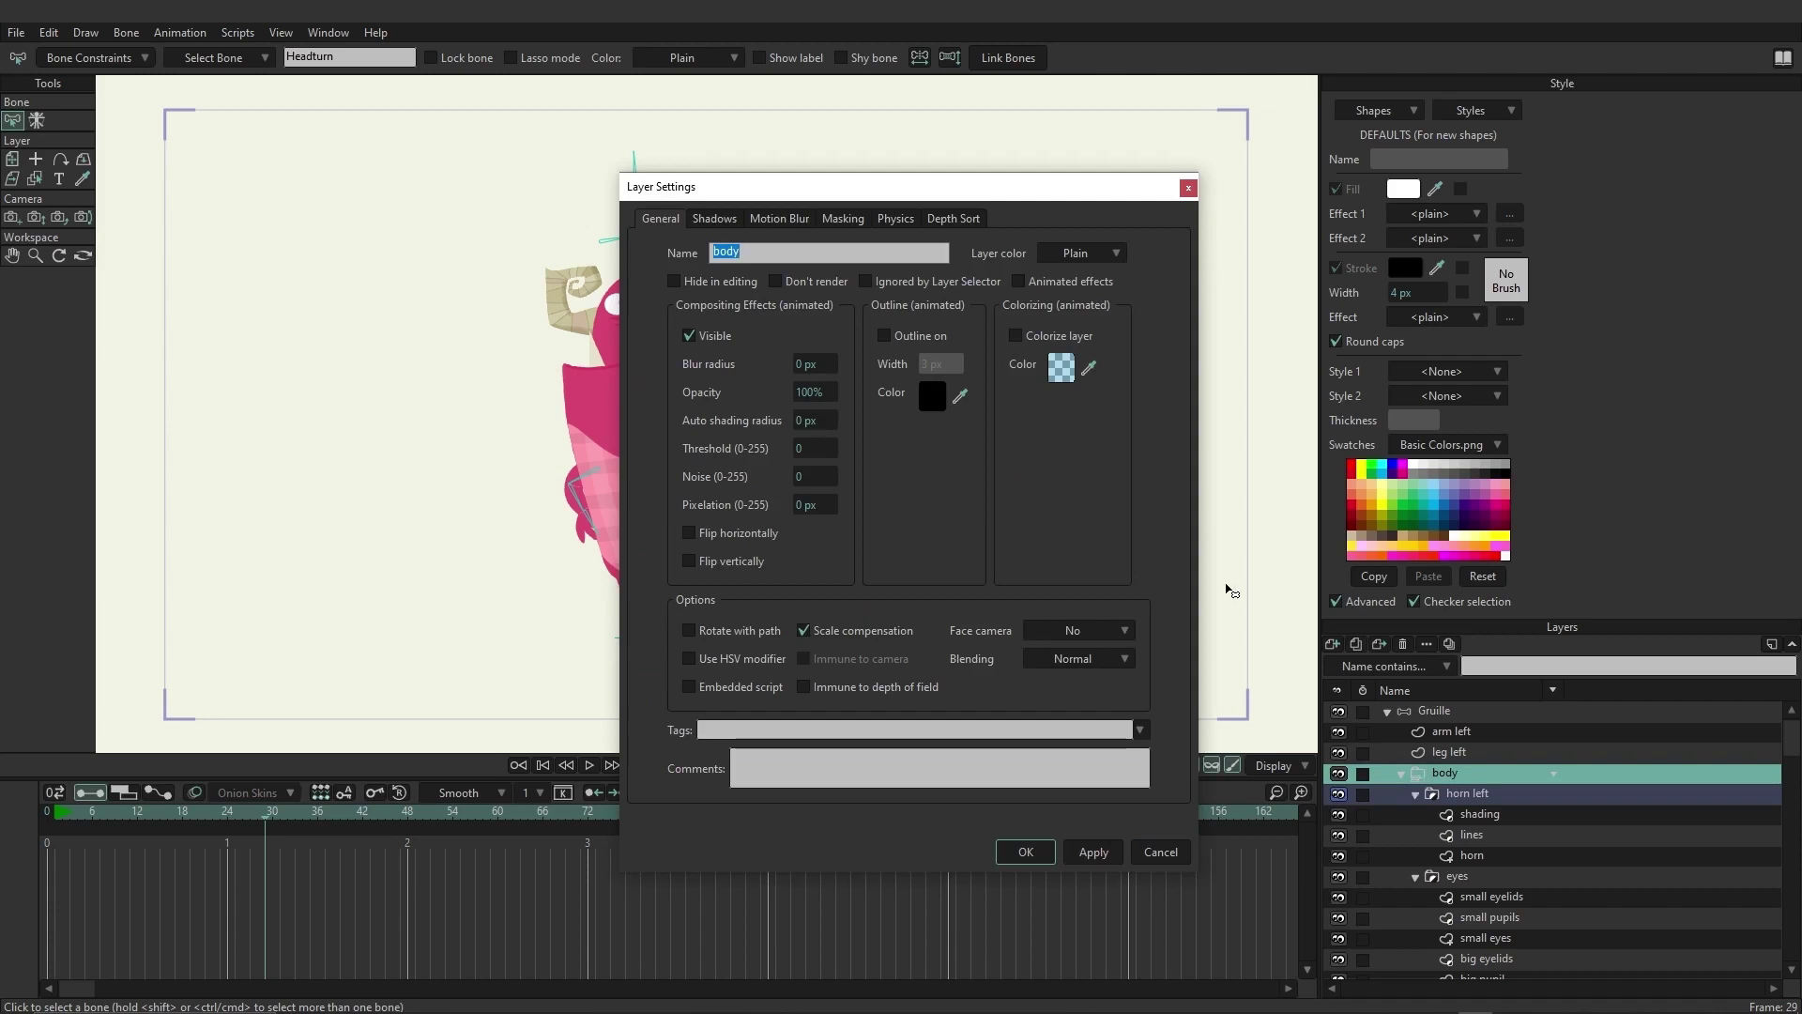
click(976, 222)
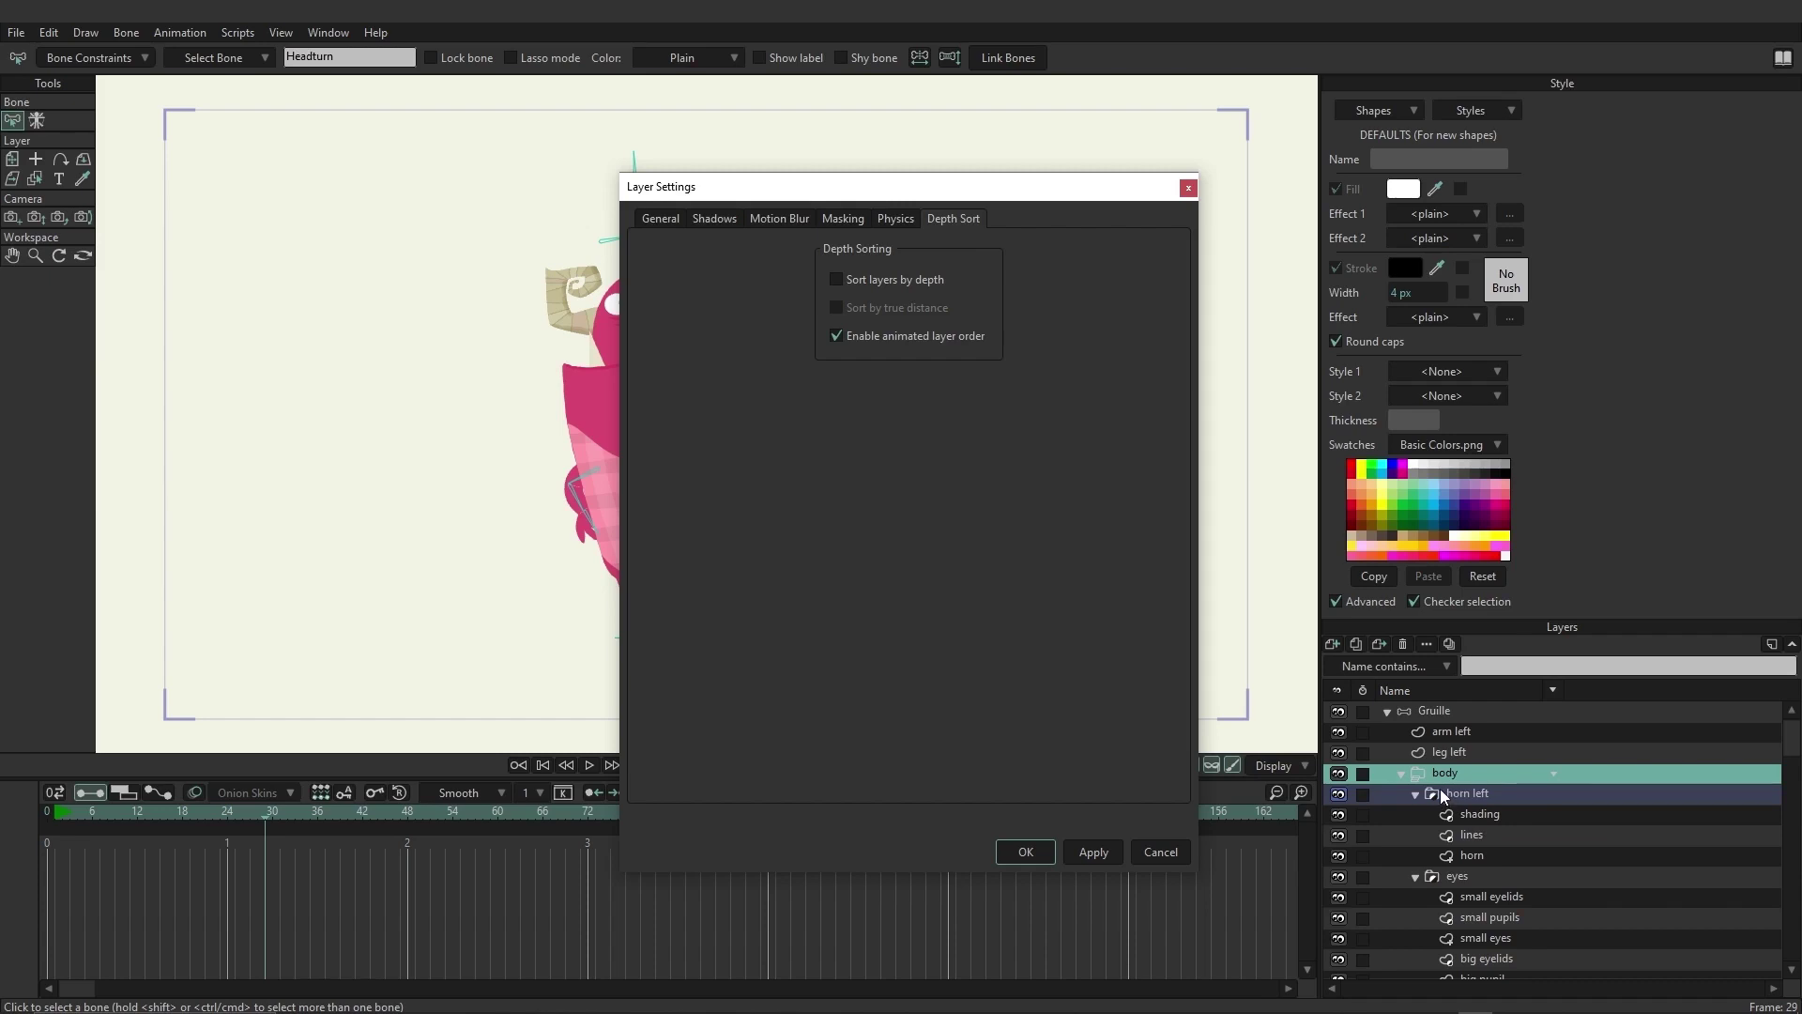
click(1177, 852)
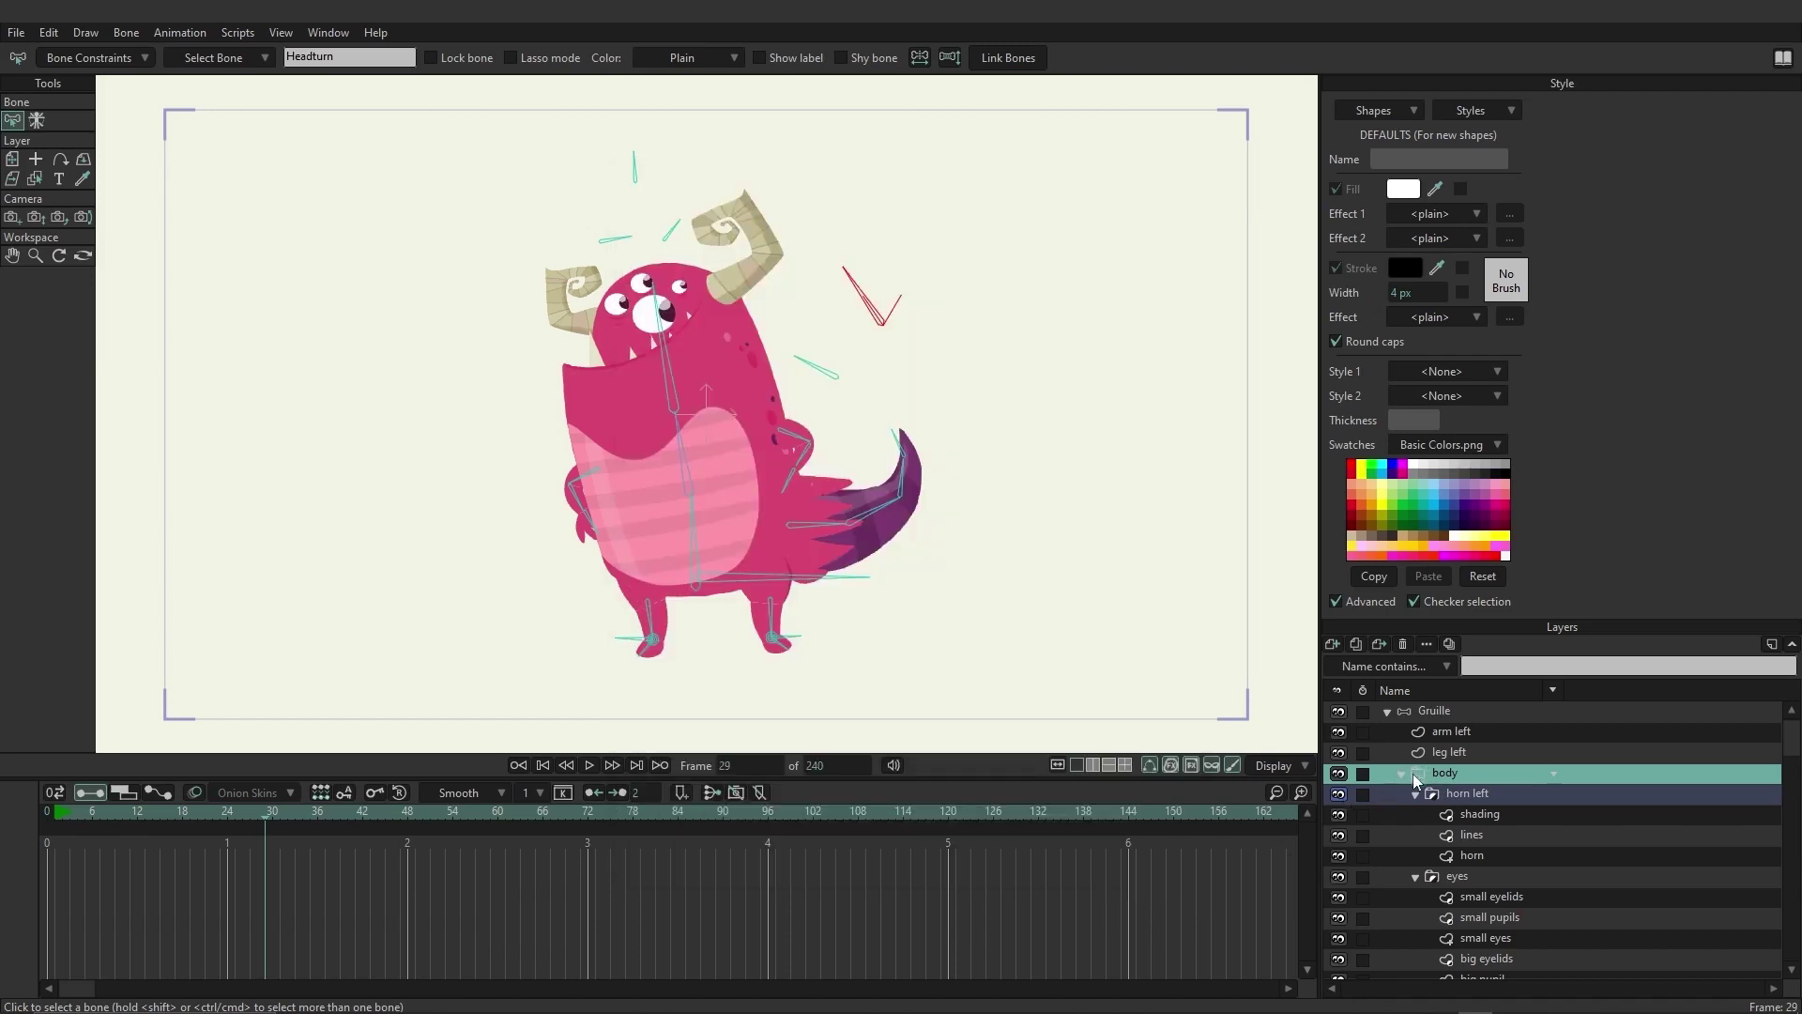
Inspect the horn left and eyes groups, examining the shading, horn and lines layers of the left horn up close.
click(1433, 797)
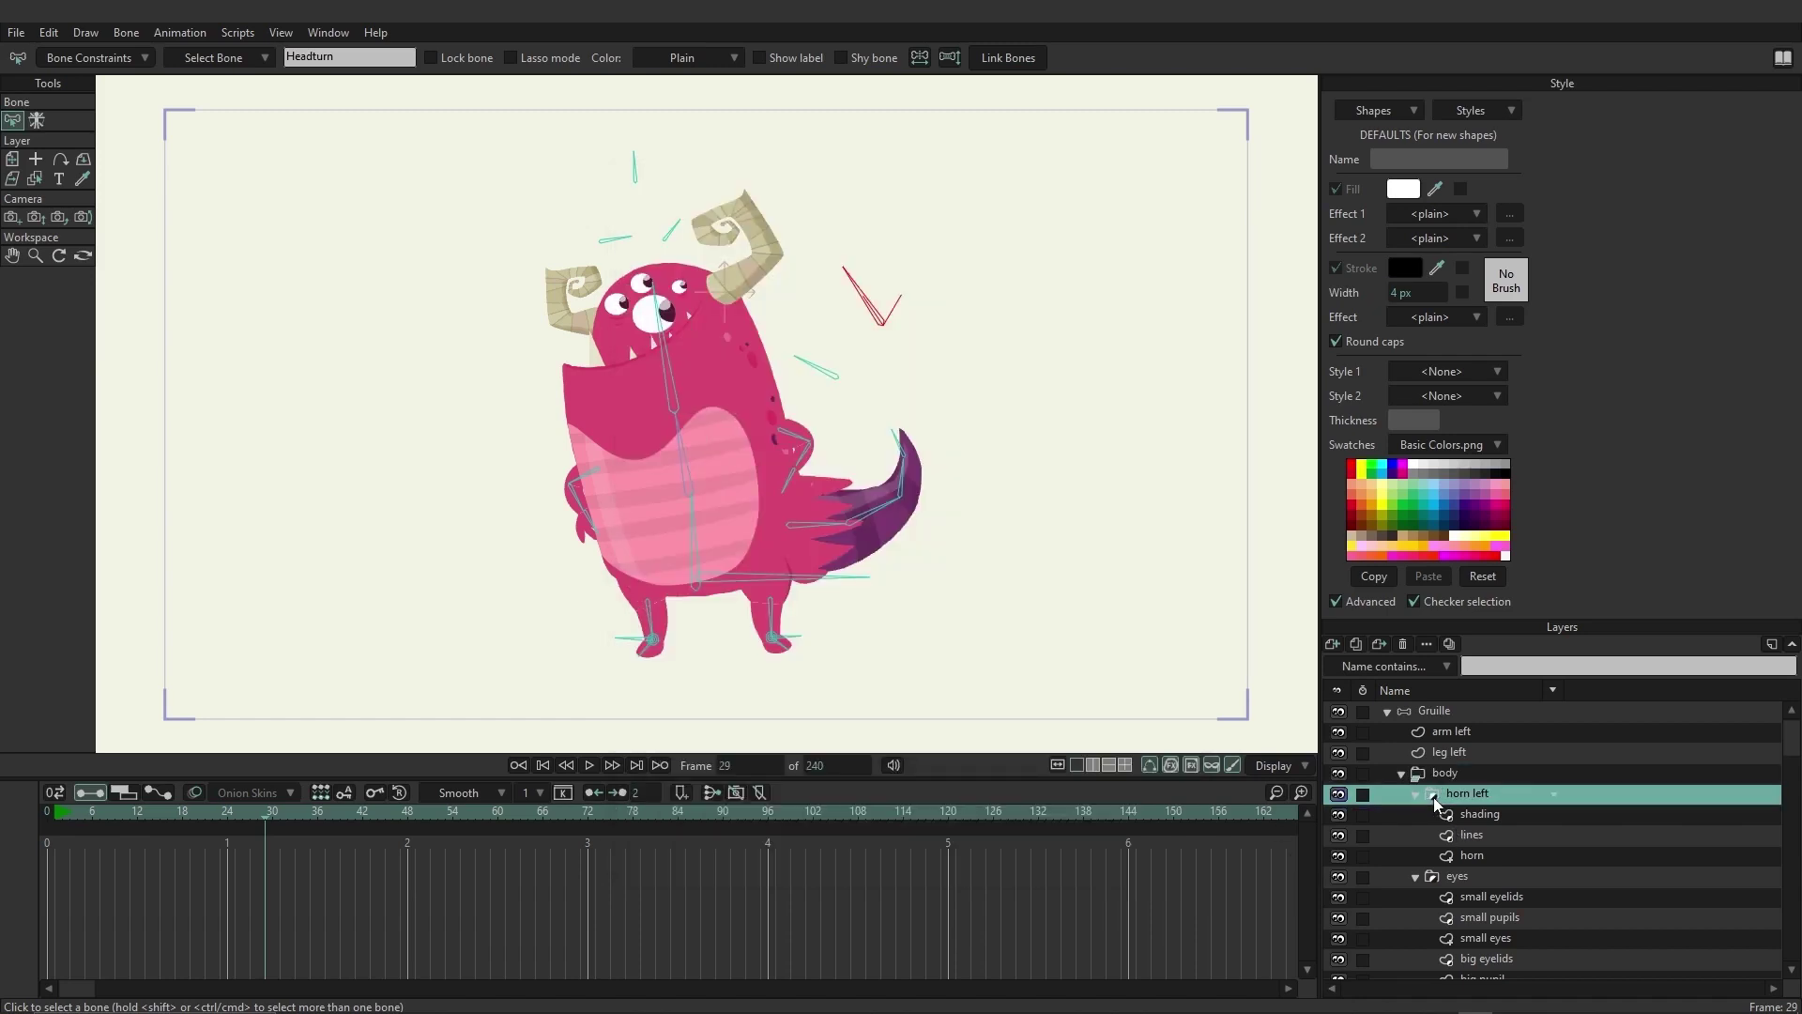
click(1455, 877)
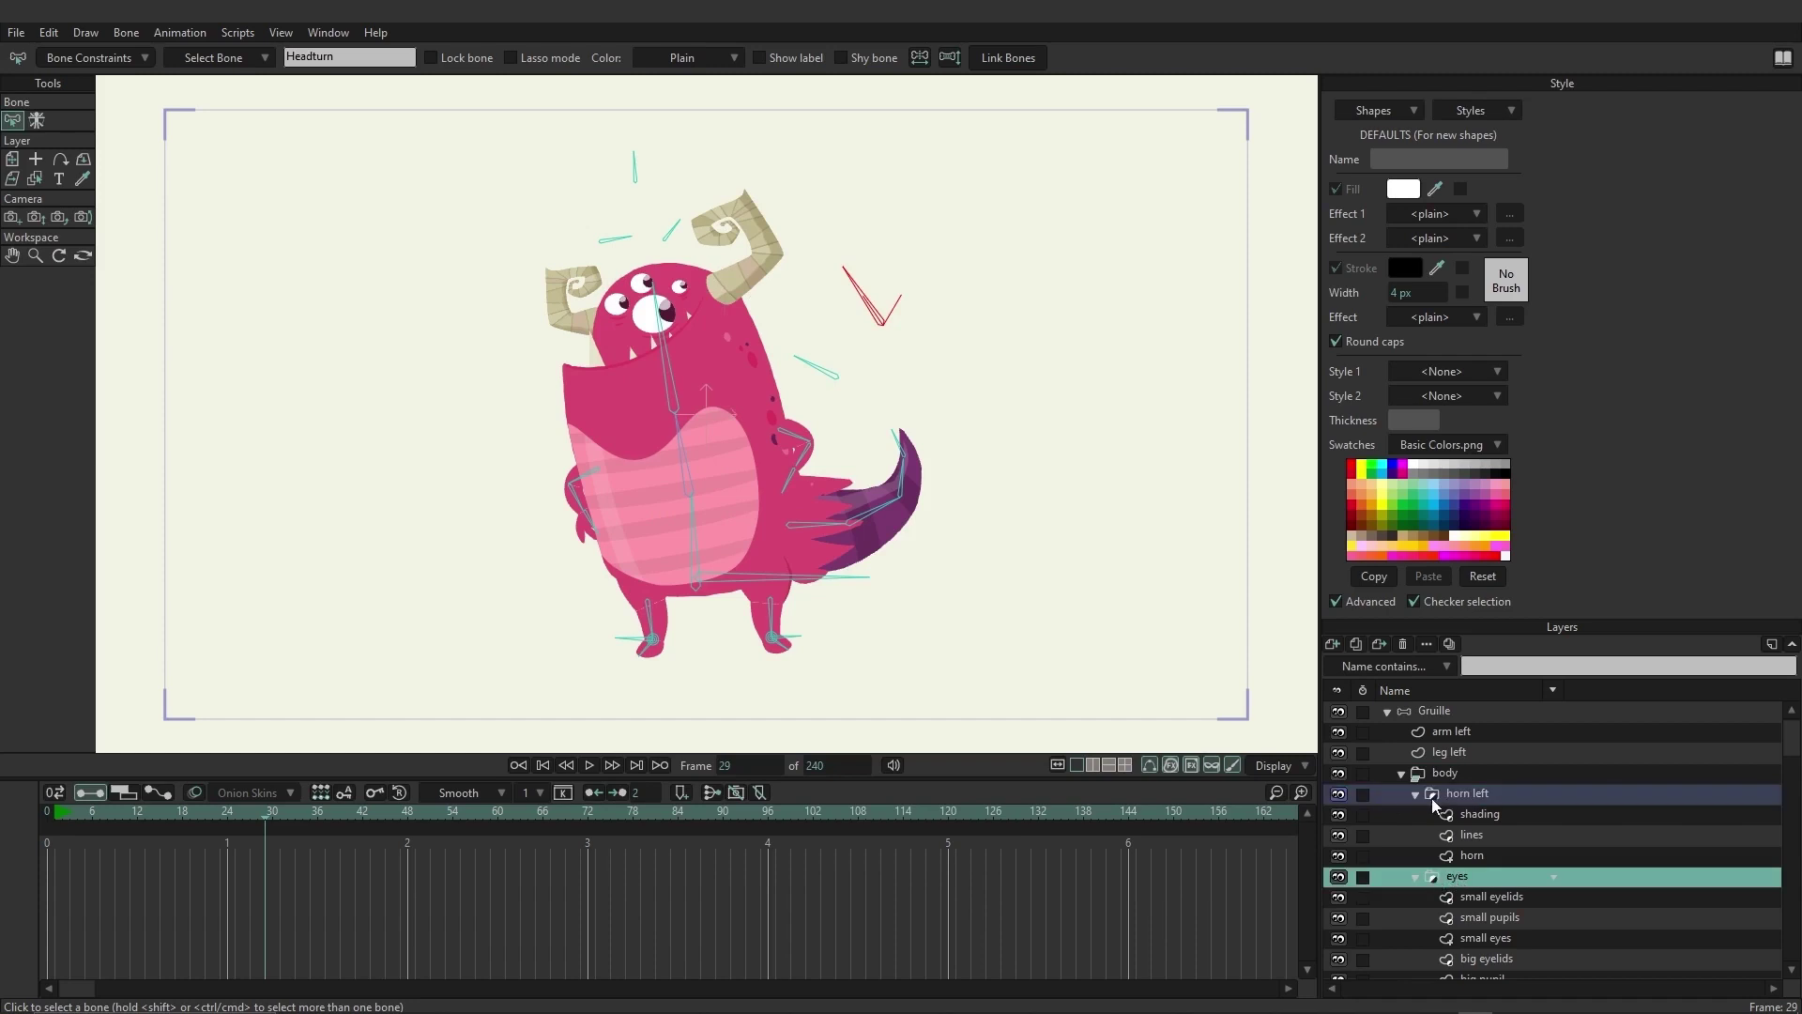
click(1479, 814)
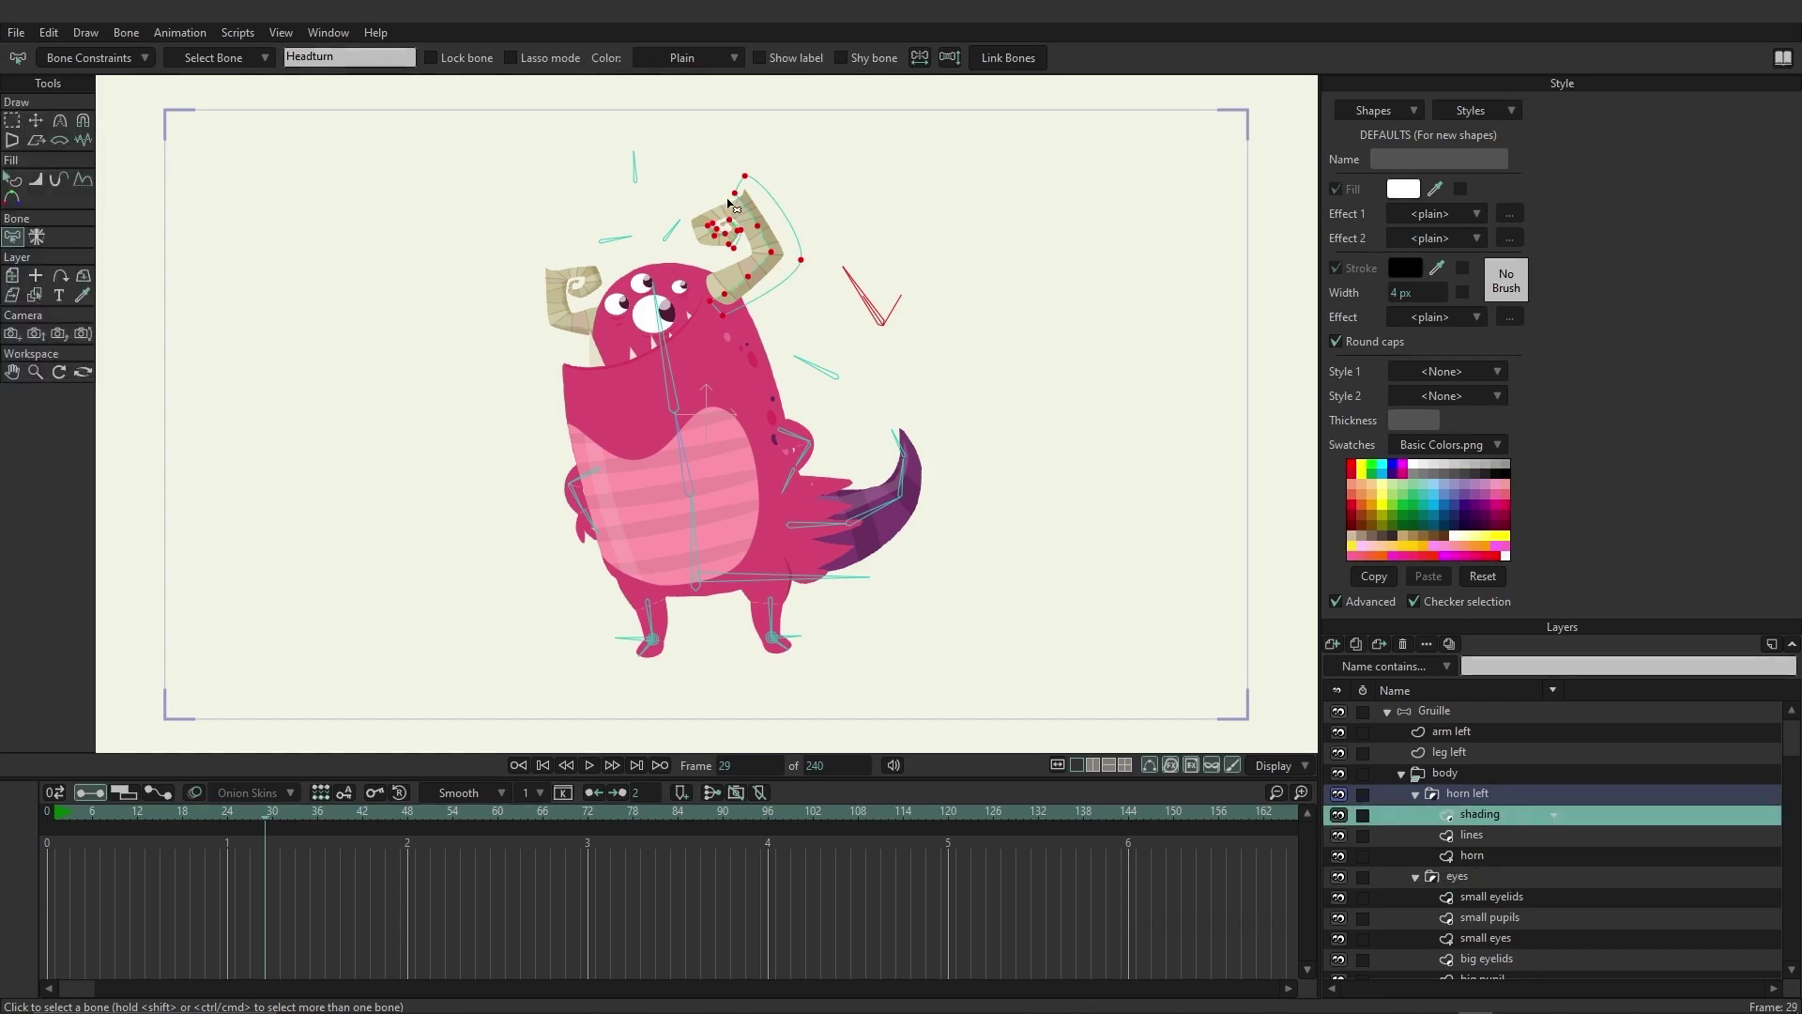
scroll(787, 201, up, 5)
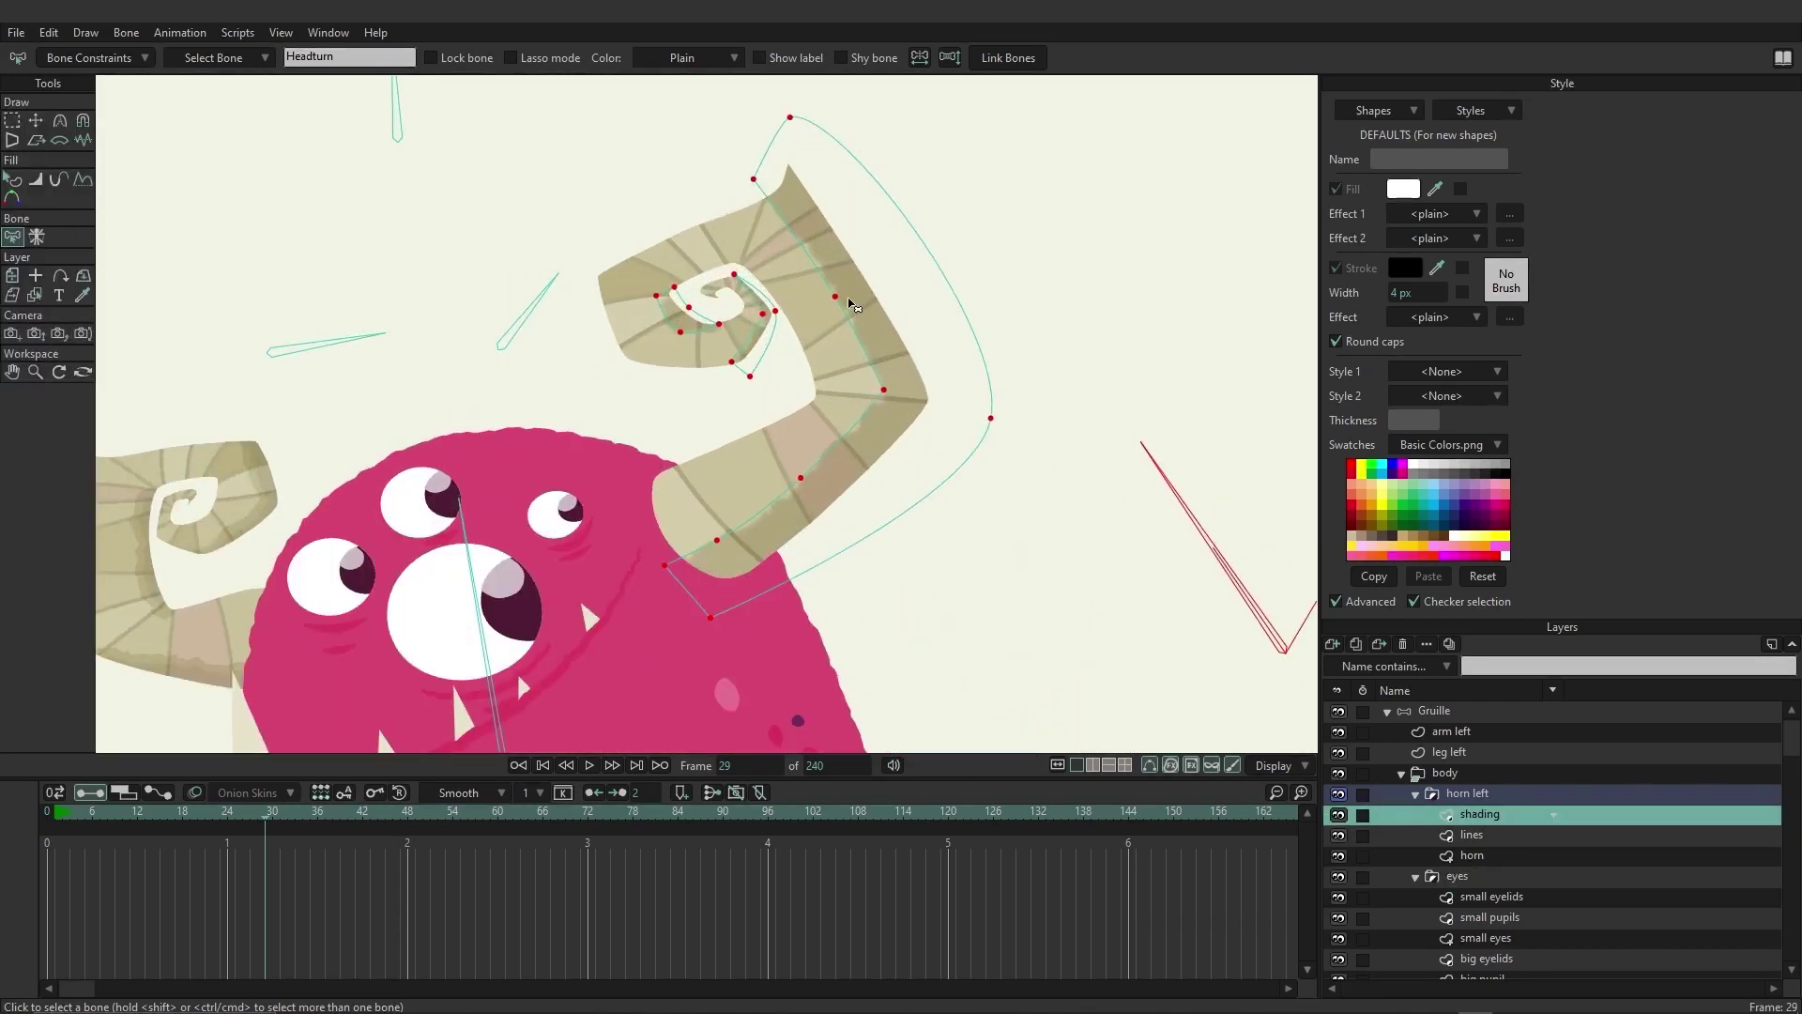
click(1497, 856)
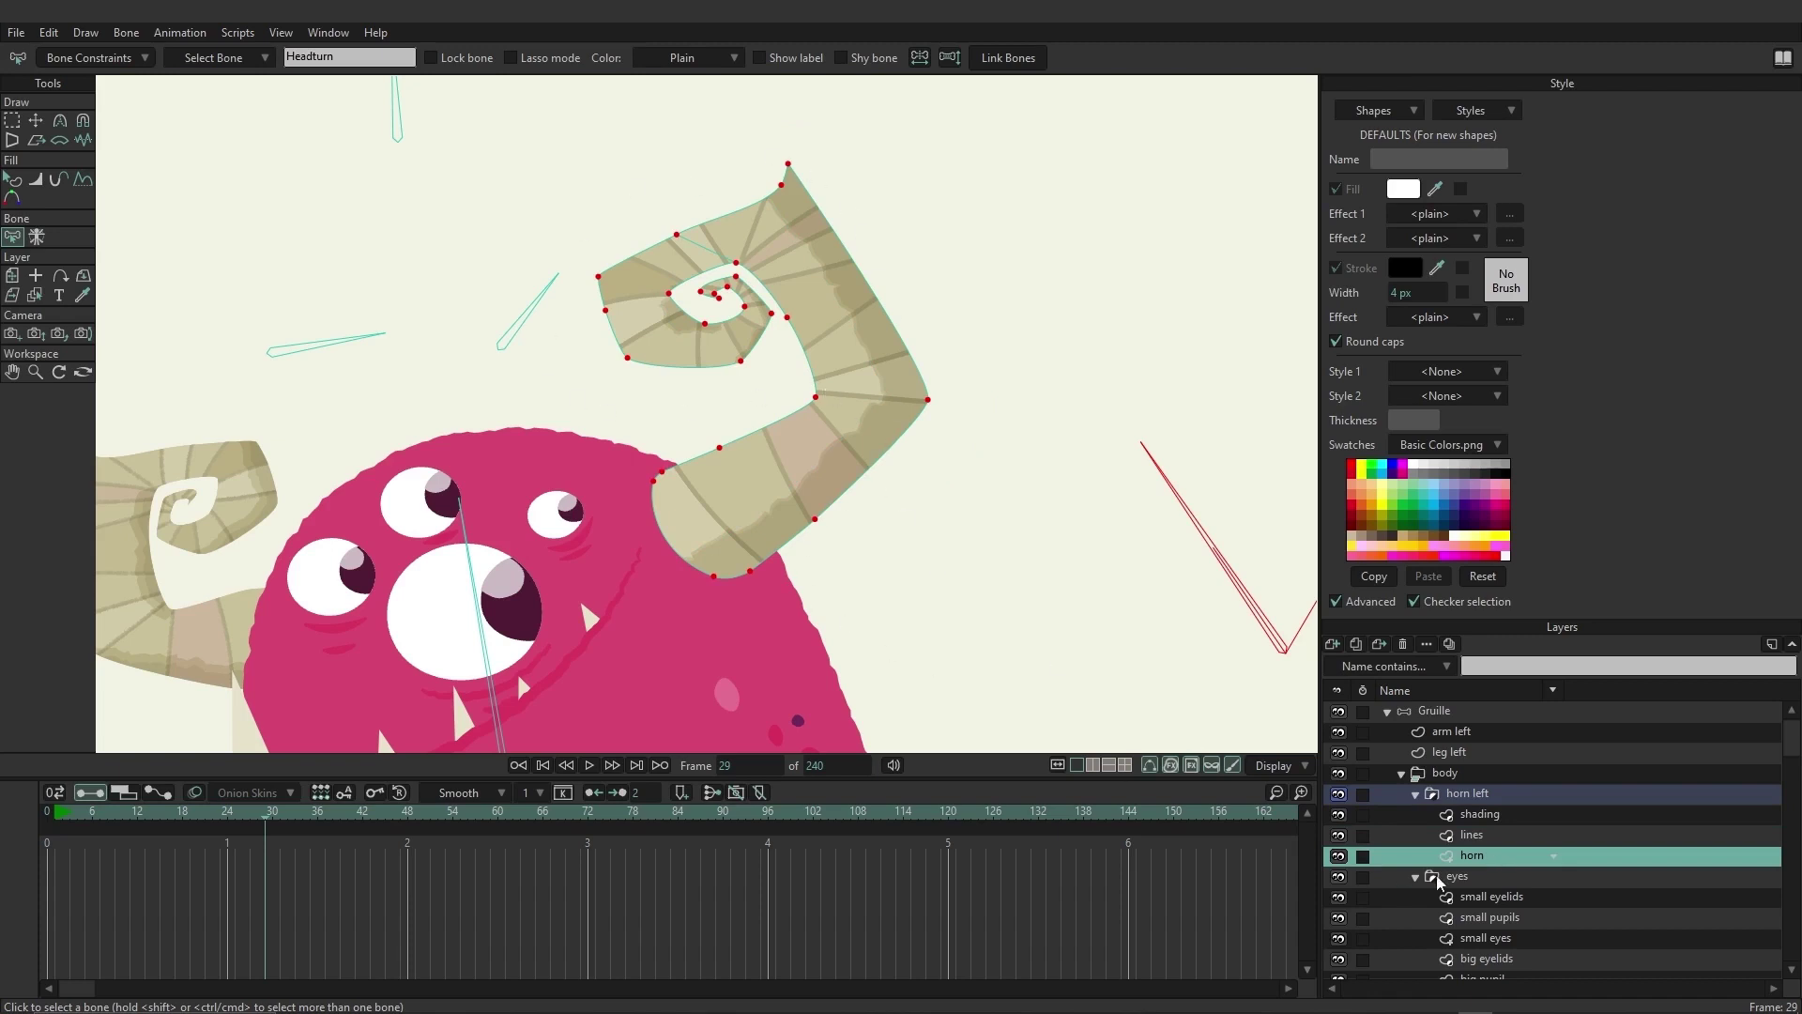
click(1491, 836)
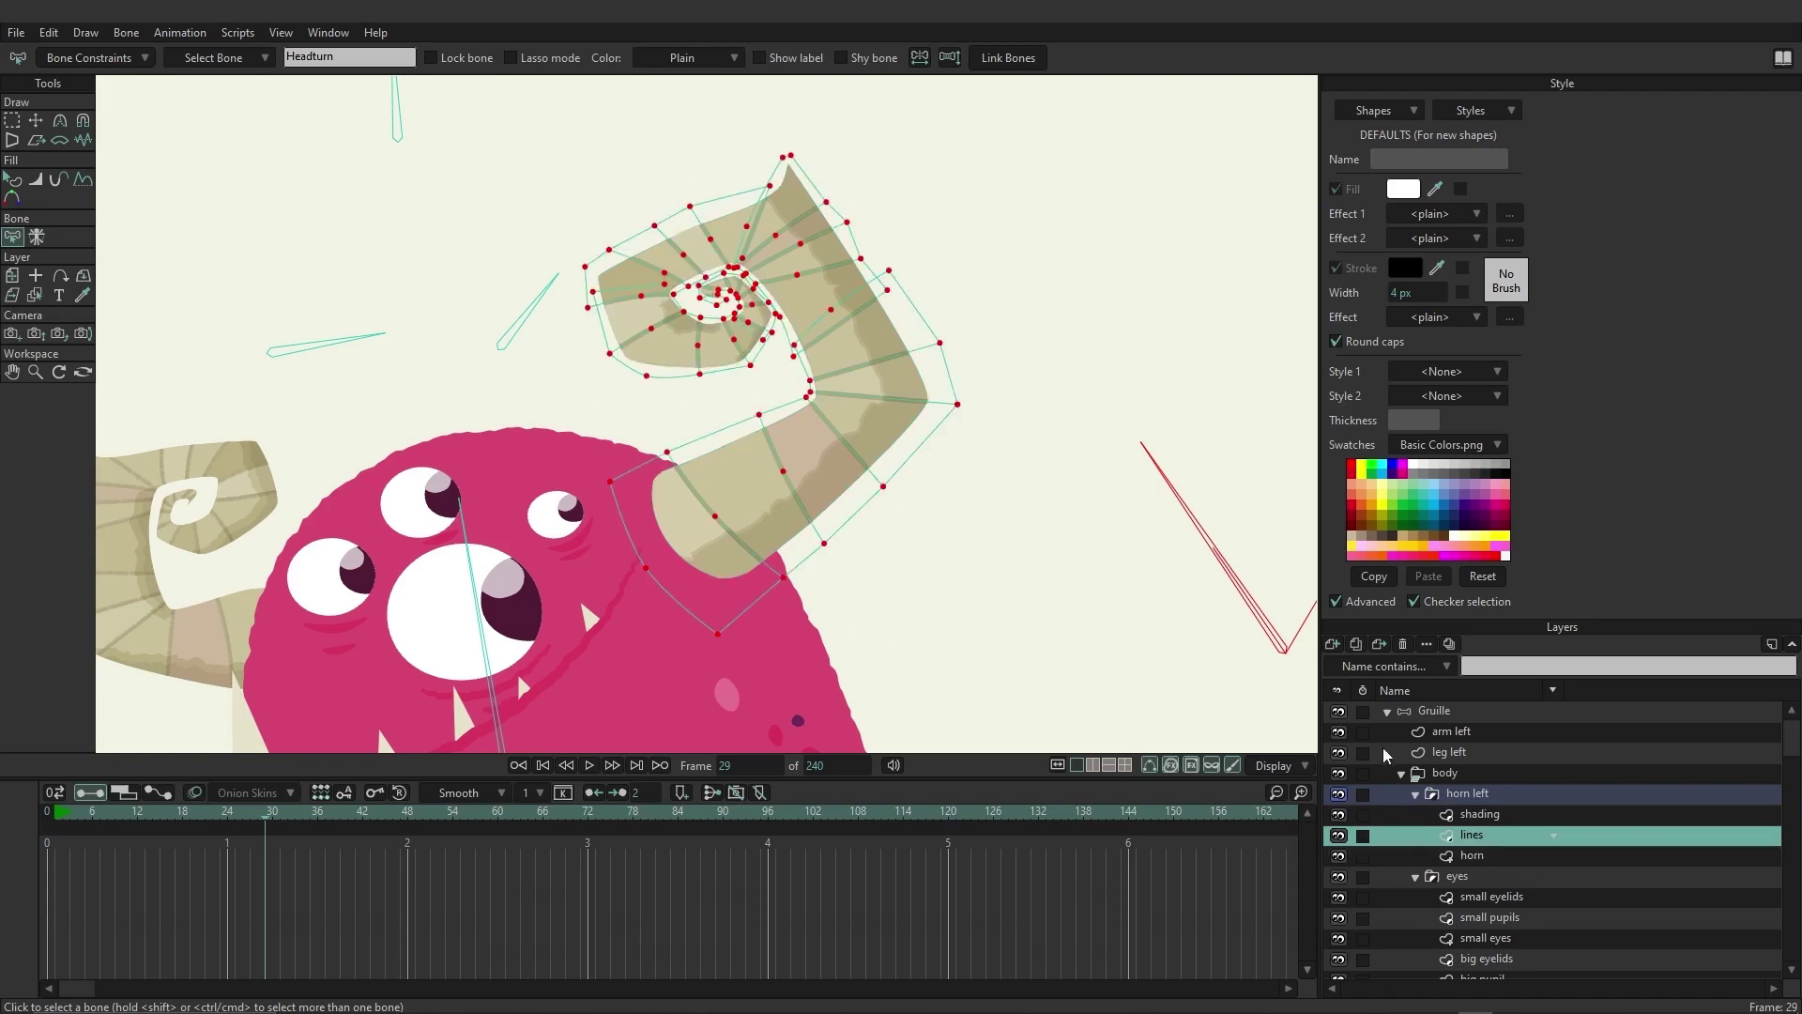
click(1475, 815)
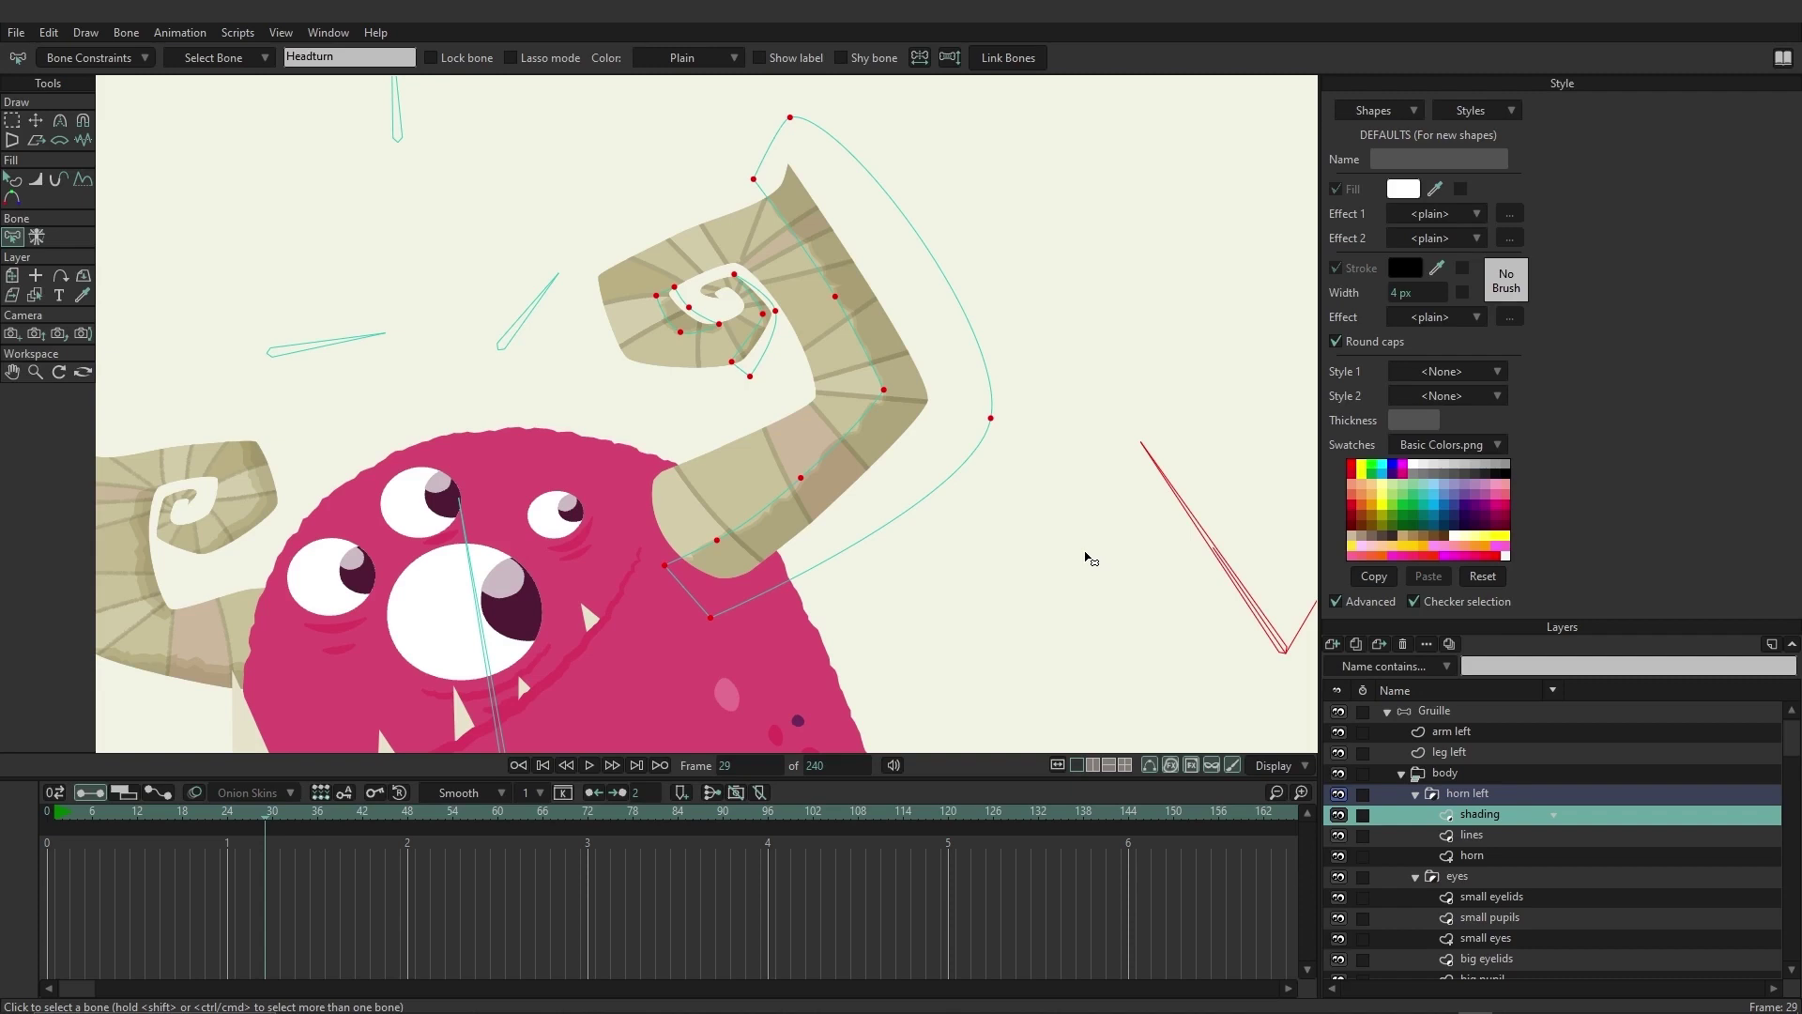
scroll(1086, 555, down, 5)
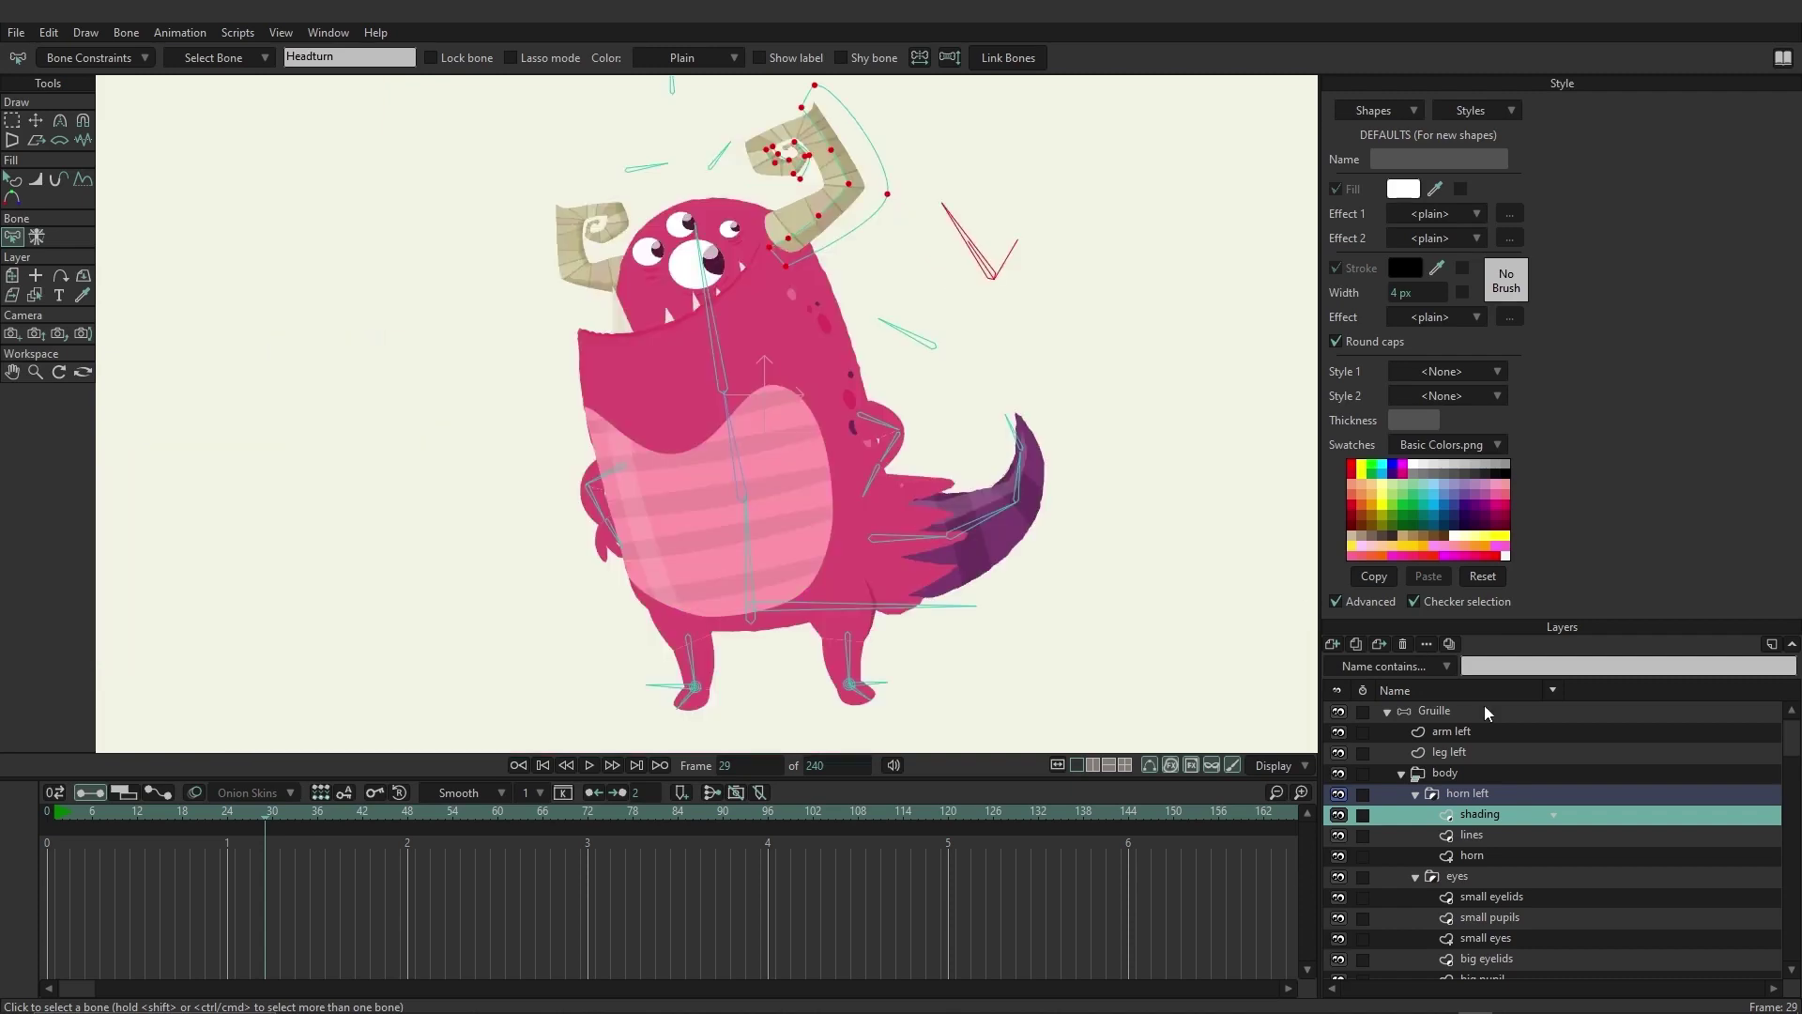
Examine the arm left layer up close together with the Gruille bones that control it.
click(1450, 733)
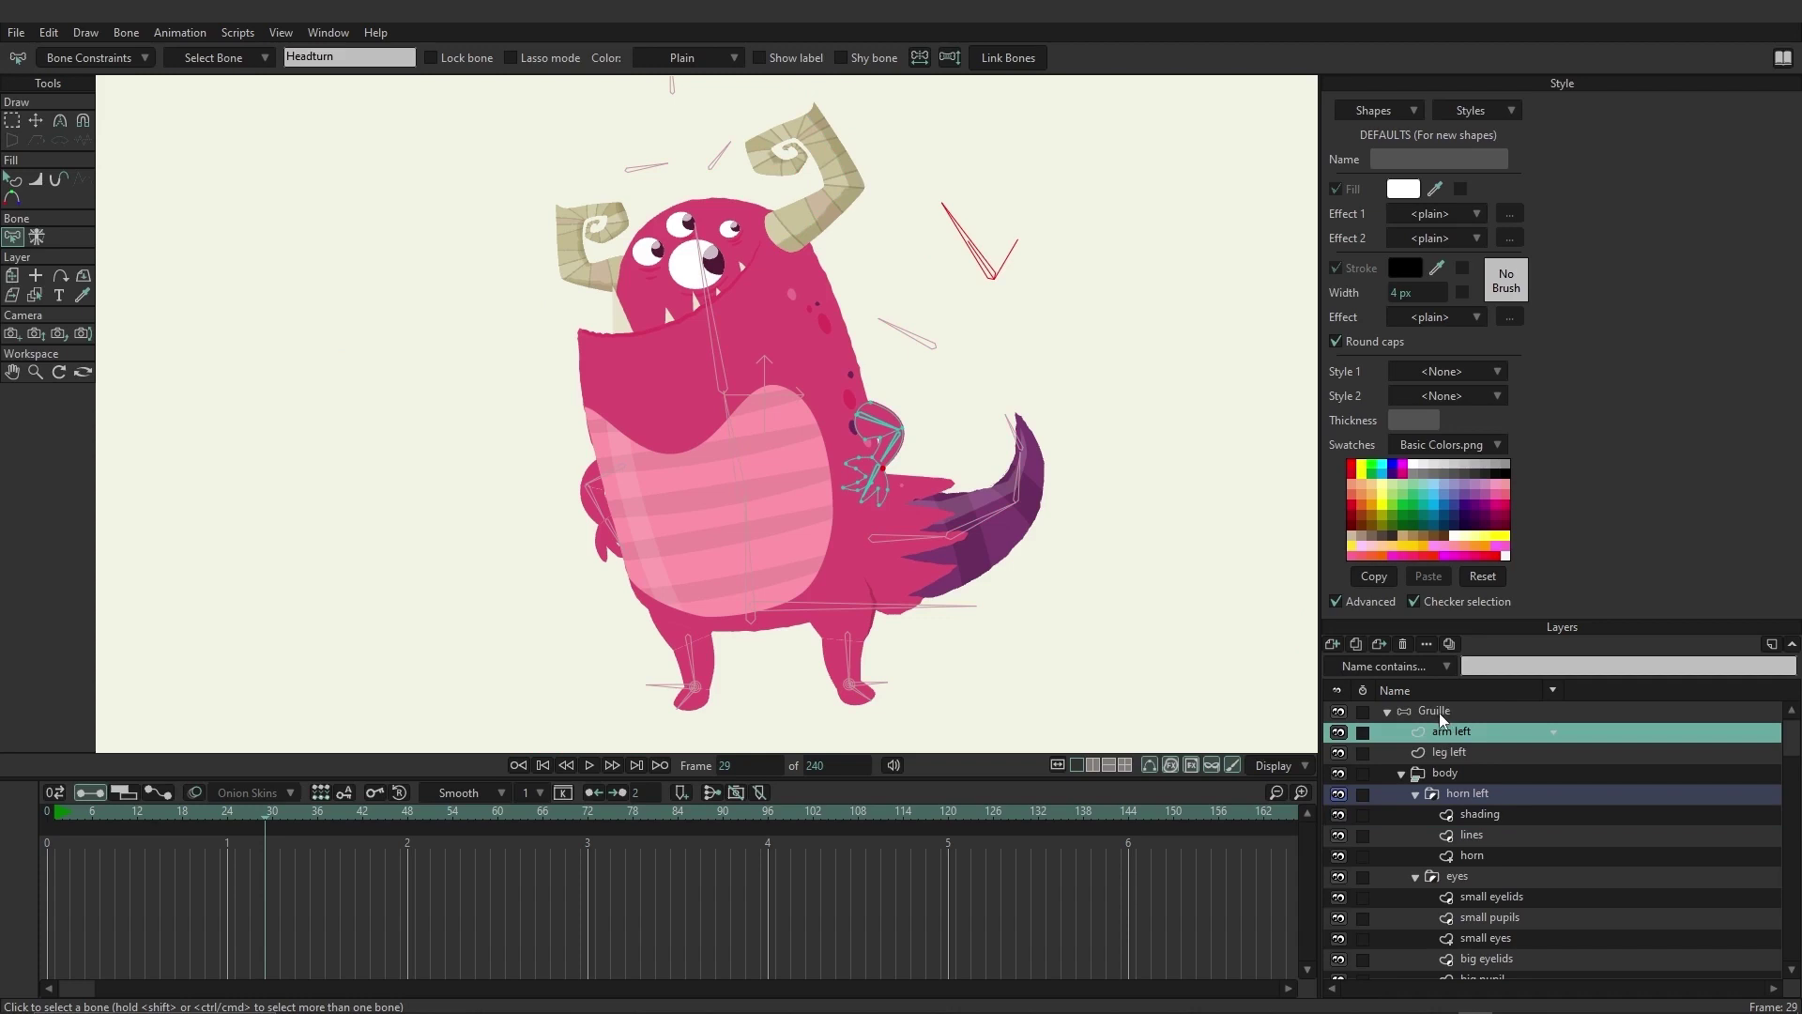
scroll(700, 512, up, 2)
scroll(668, 550, up, 3)
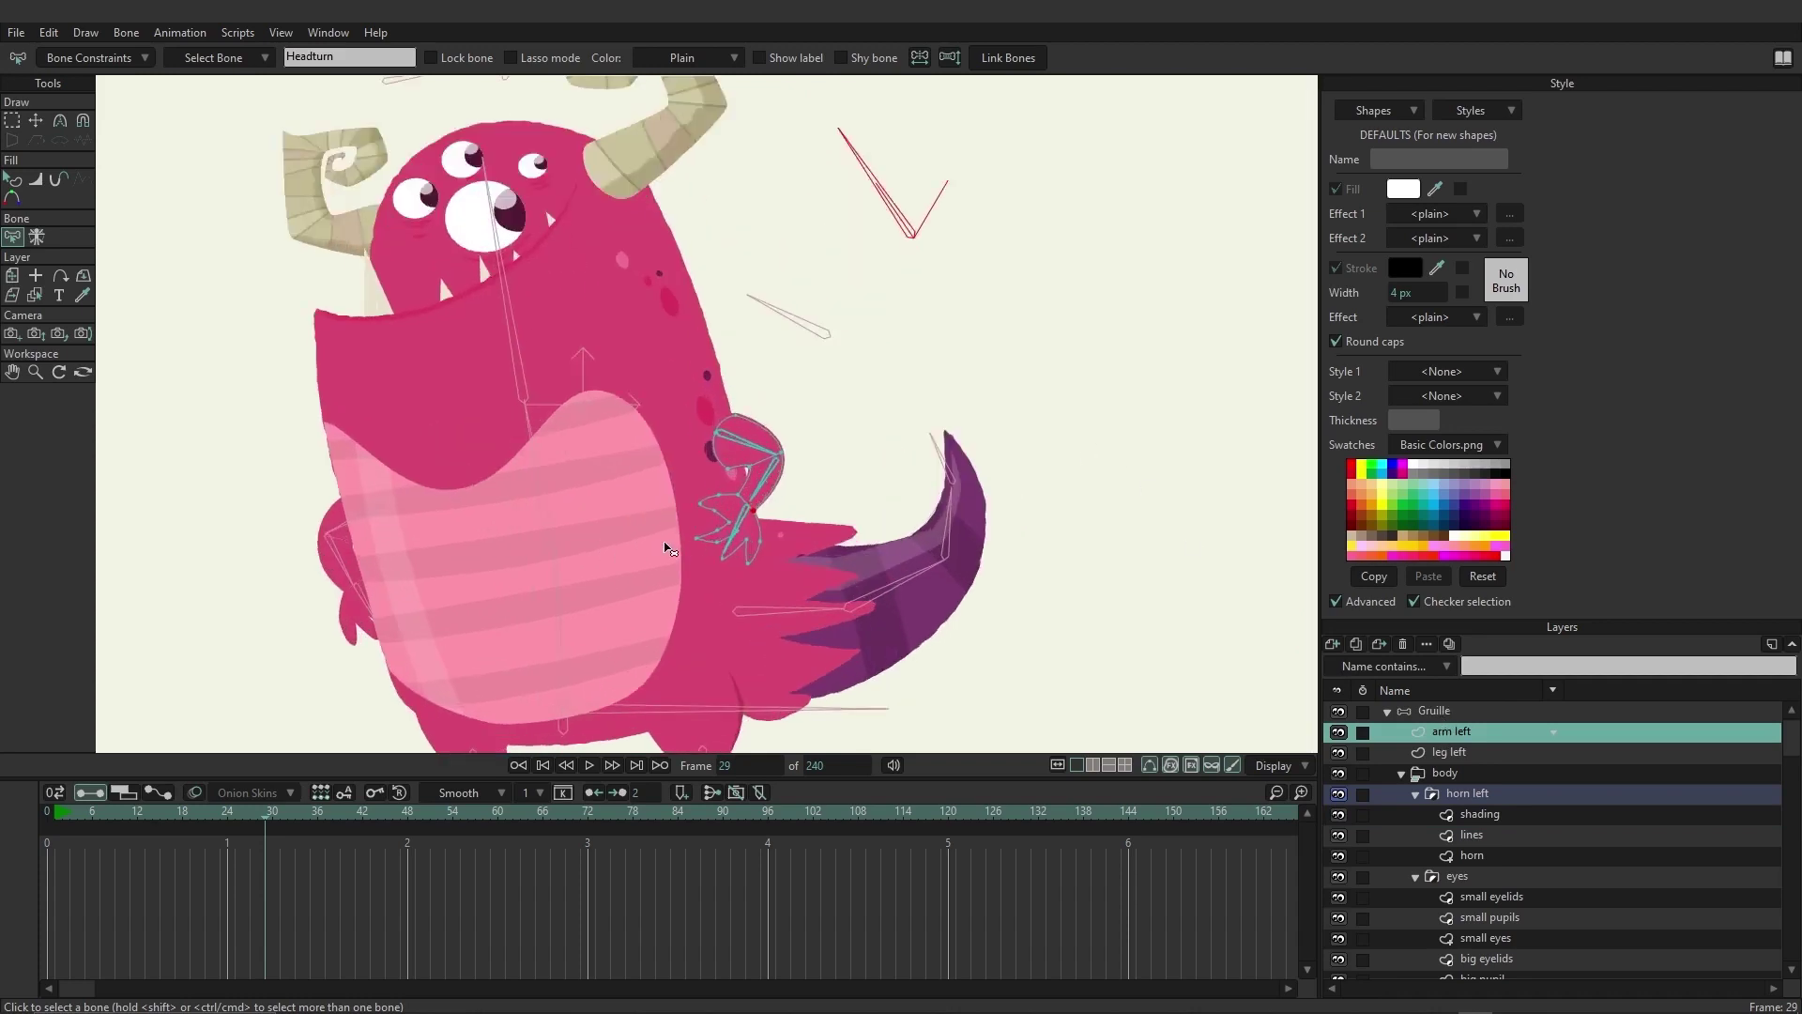
scroll(703, 534, up, 3)
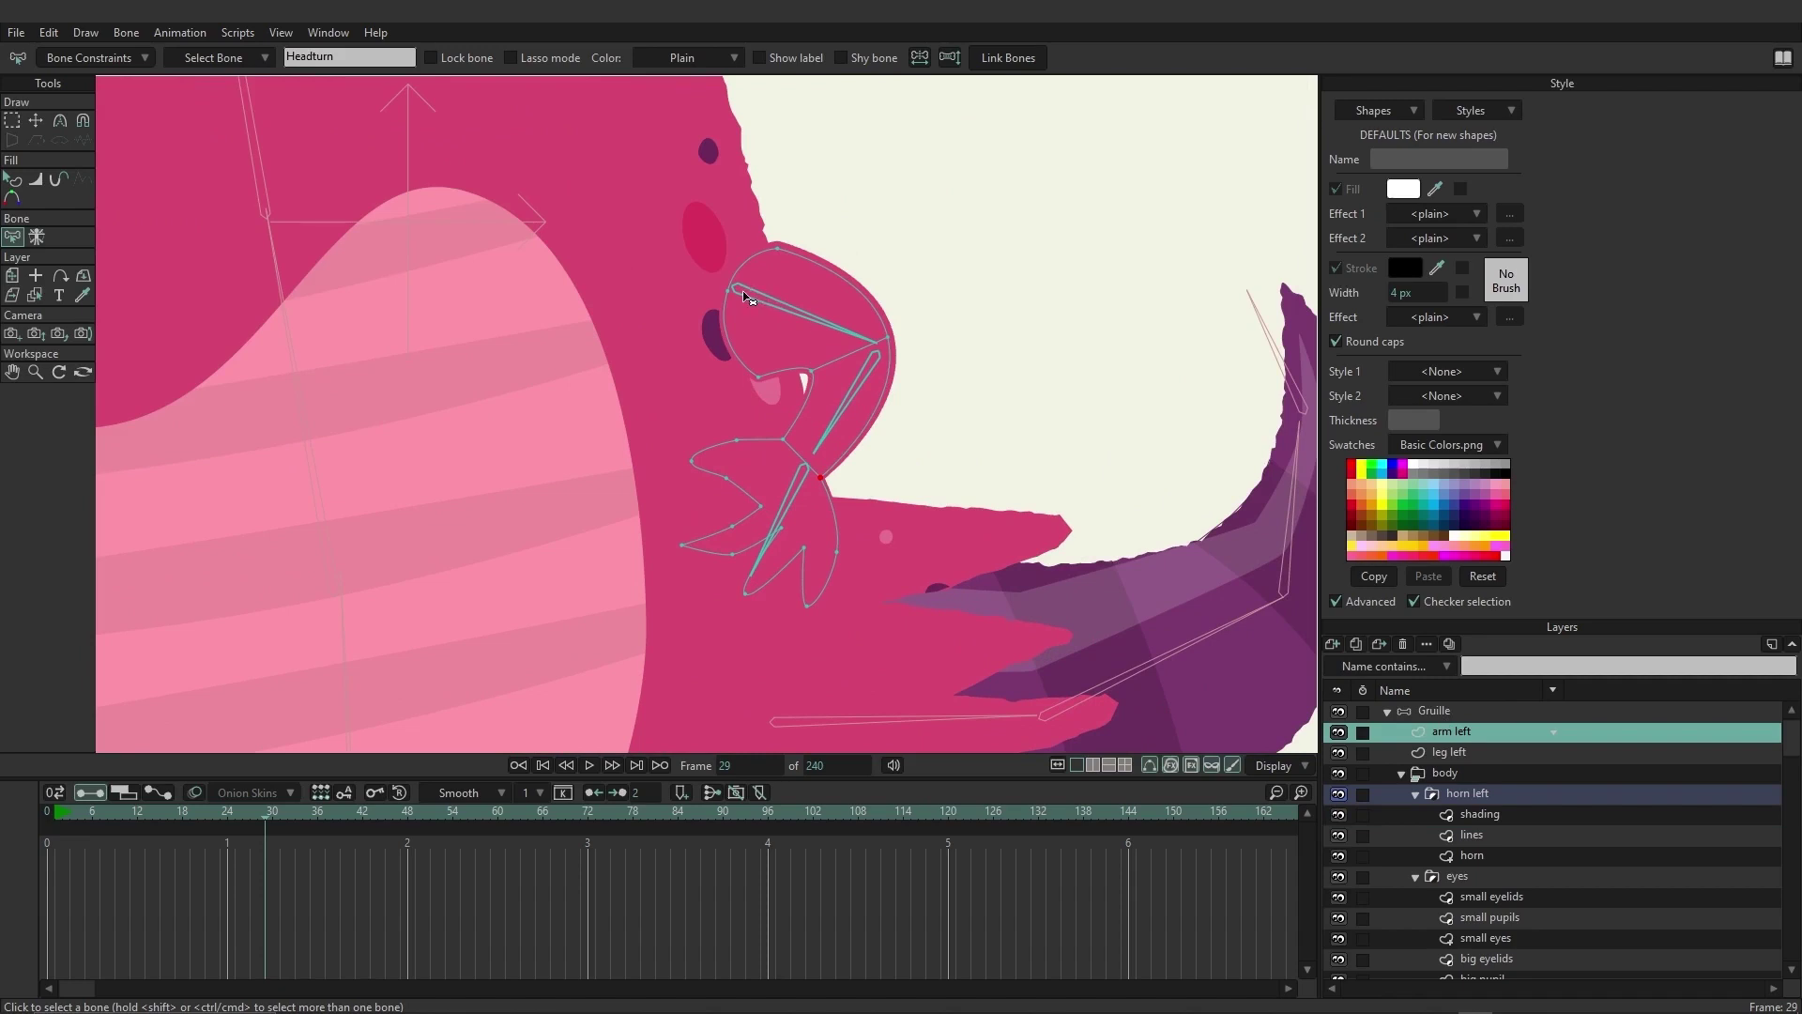
click(1434, 725)
click(1434, 717)
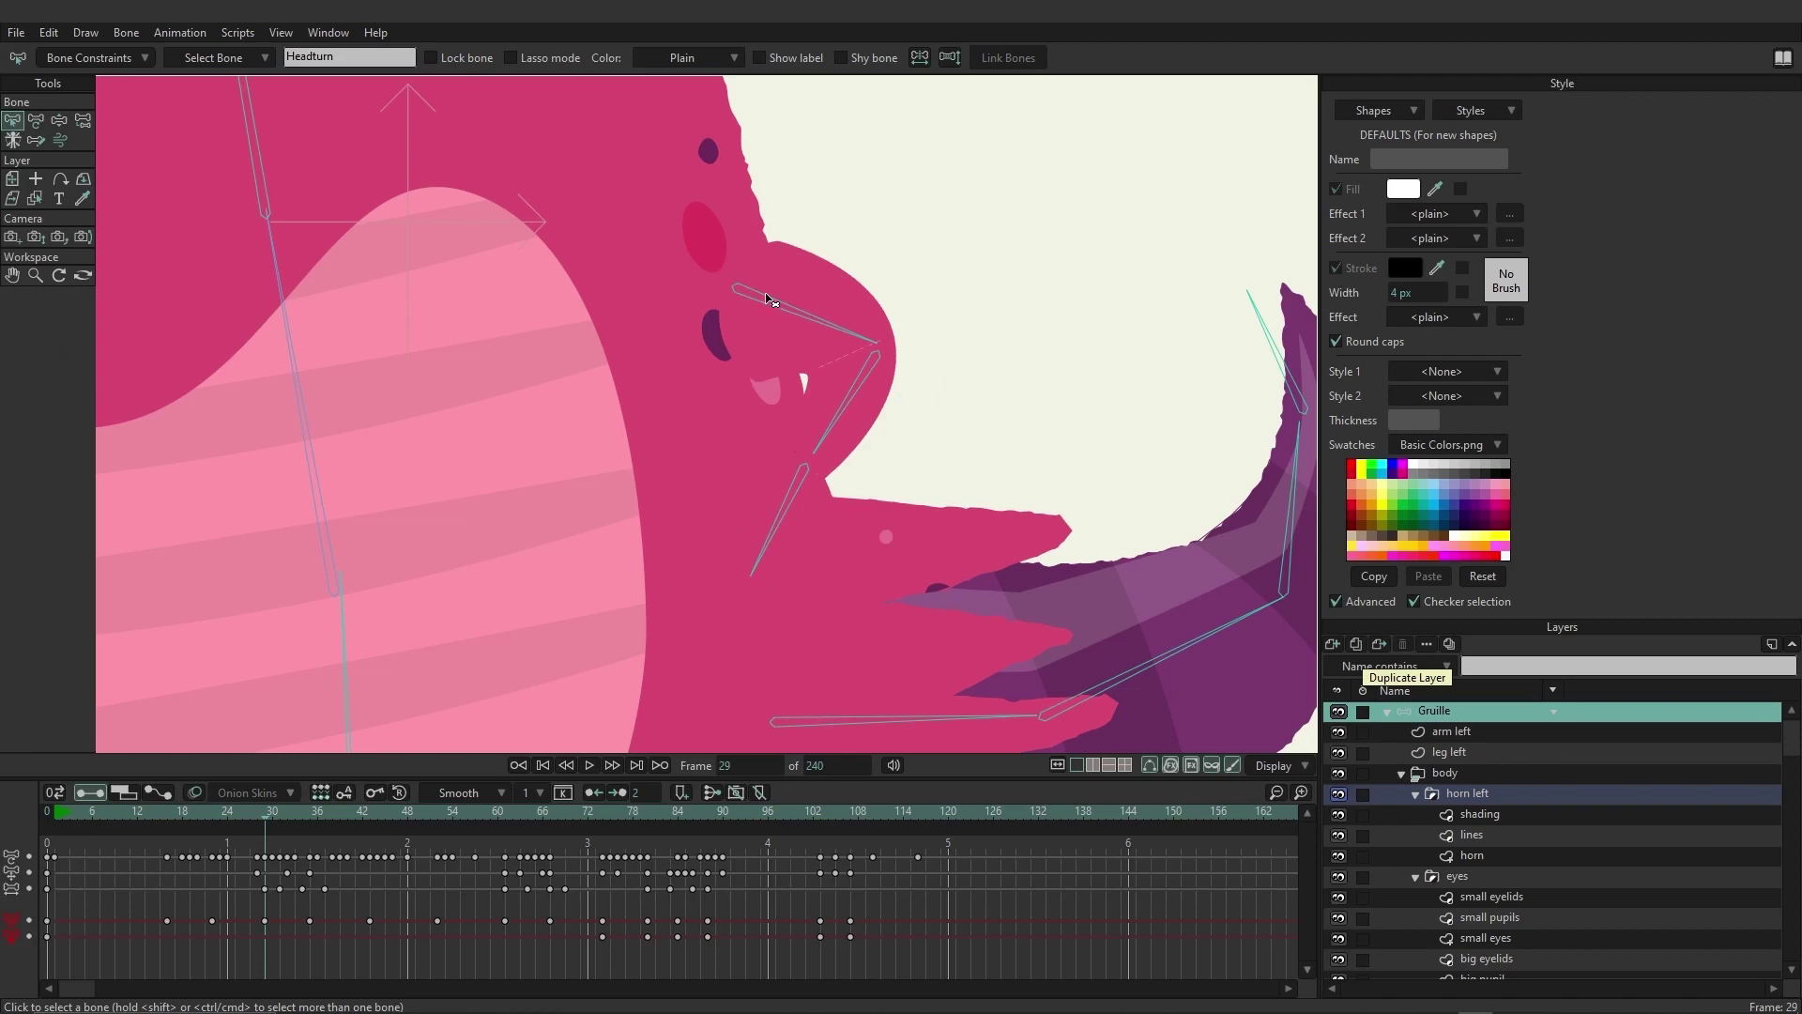
Move the arm left layer out of the Gruille bone layer, placing it directly above Gruille.
click(1460, 733)
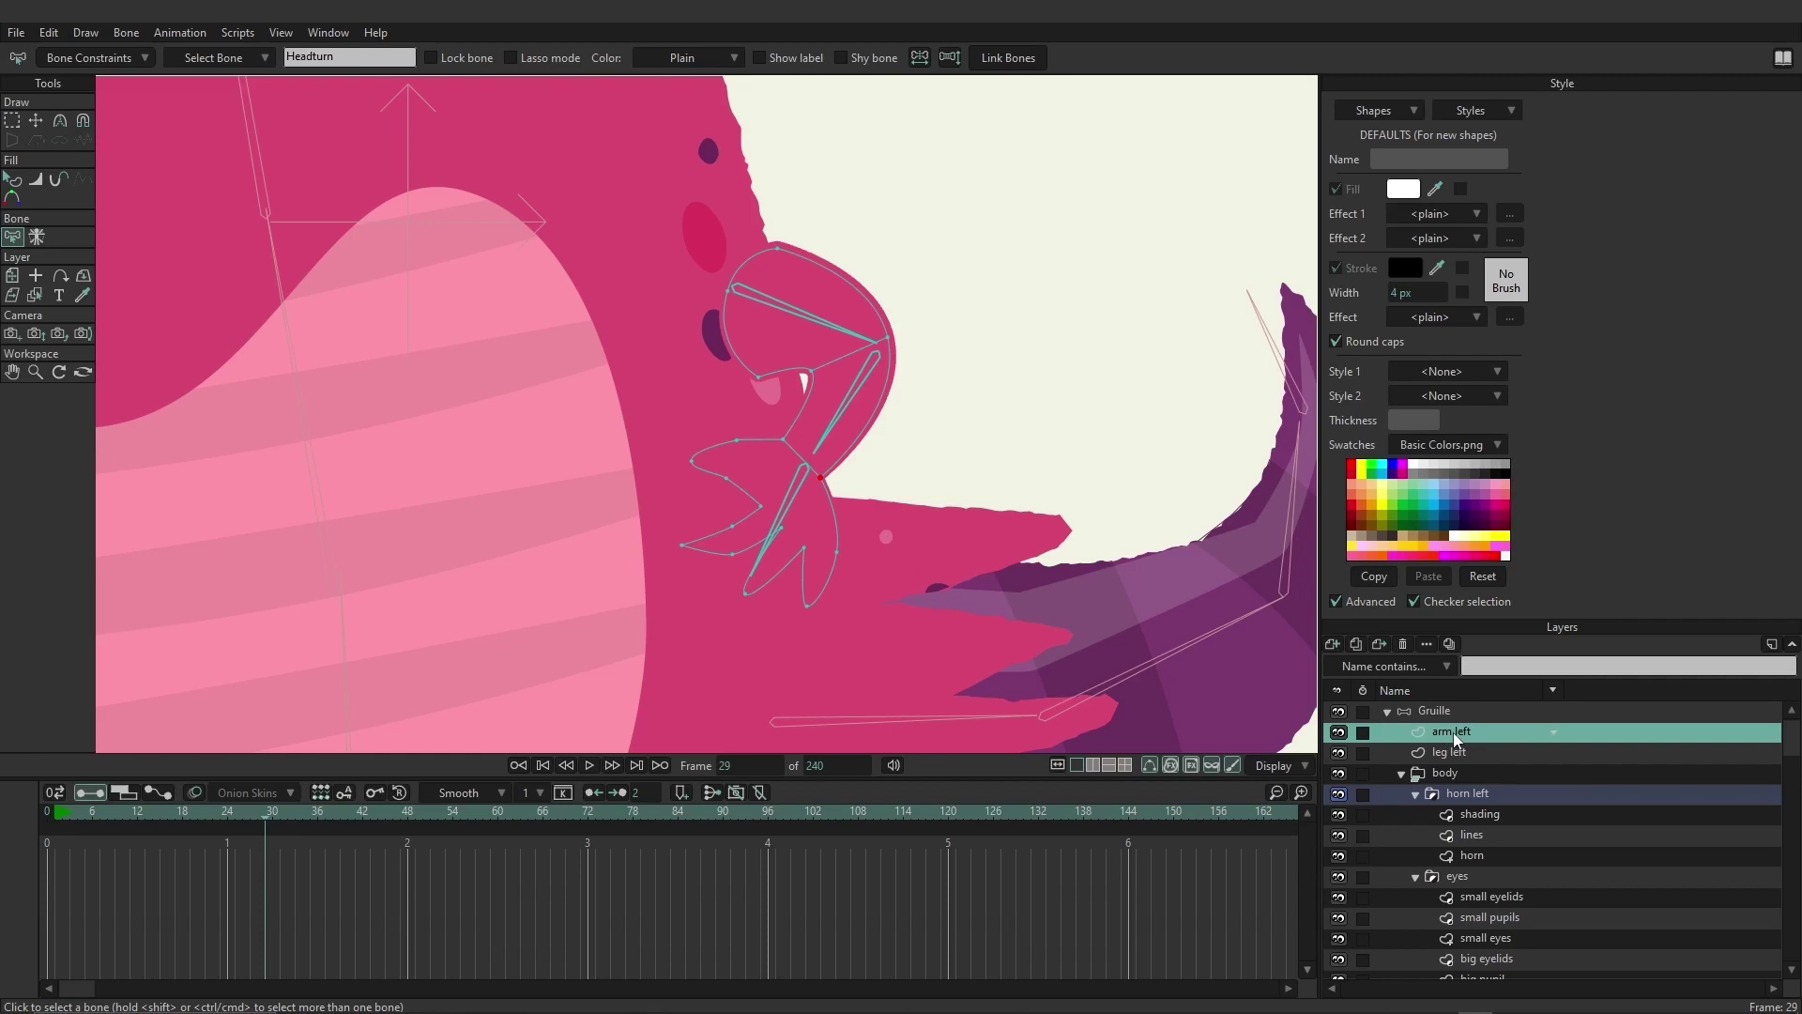
drag(1453, 732, 1457, 700)
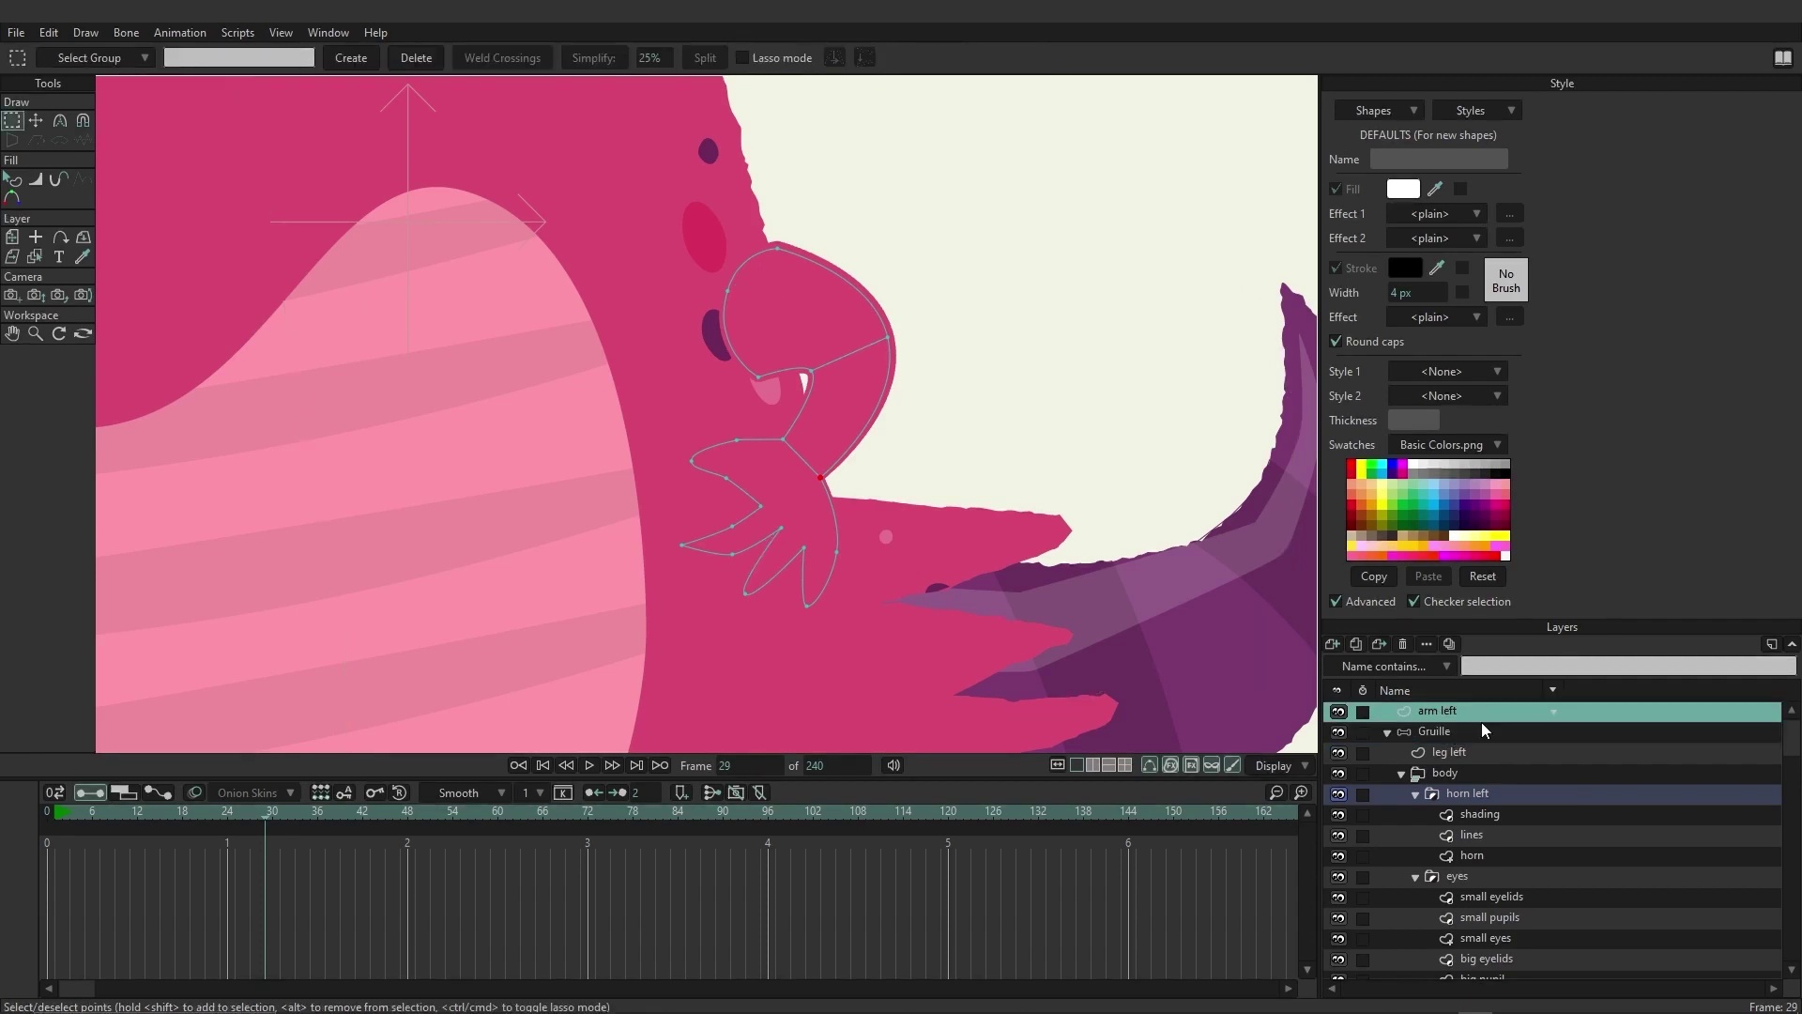